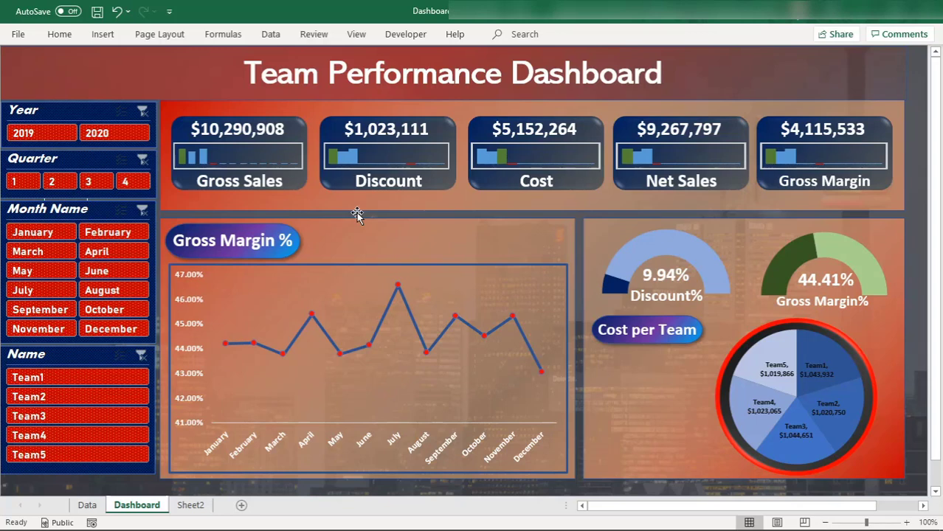
# - Review the finished Team Performance Dashboard and the Data sheet behind it
pyautogui.click(87, 506)
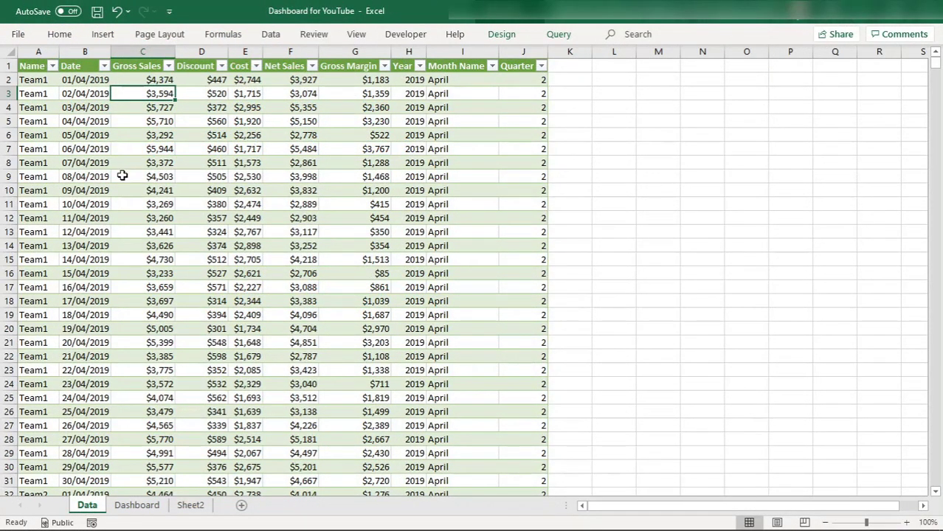
pyautogui.click(129, 505)
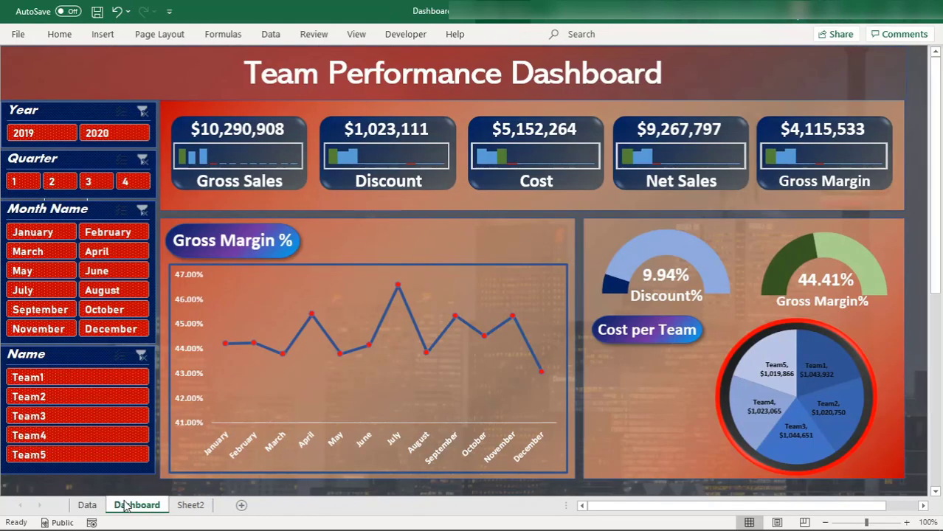
pyautogui.click(87, 505)
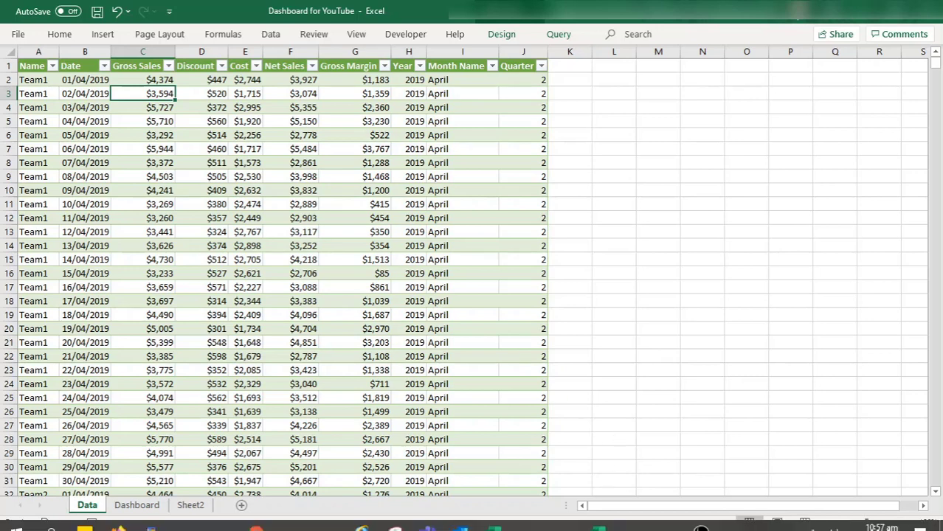
# - Switch to the Team Performance Dashboard in English workbook, enter the label Folder_Path in C4 and fit column C to it
pyautogui.click(634, 517)
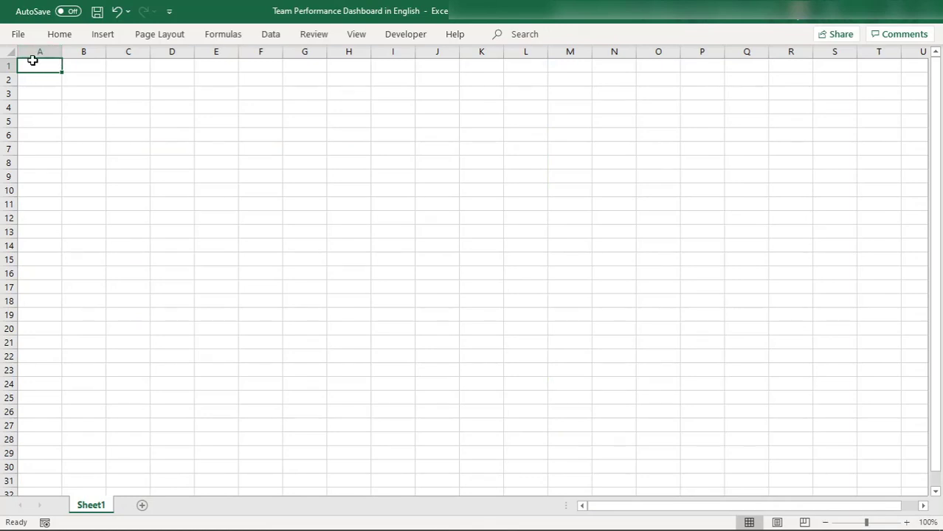
pyautogui.click(130, 108)
pyautogui.write('F')
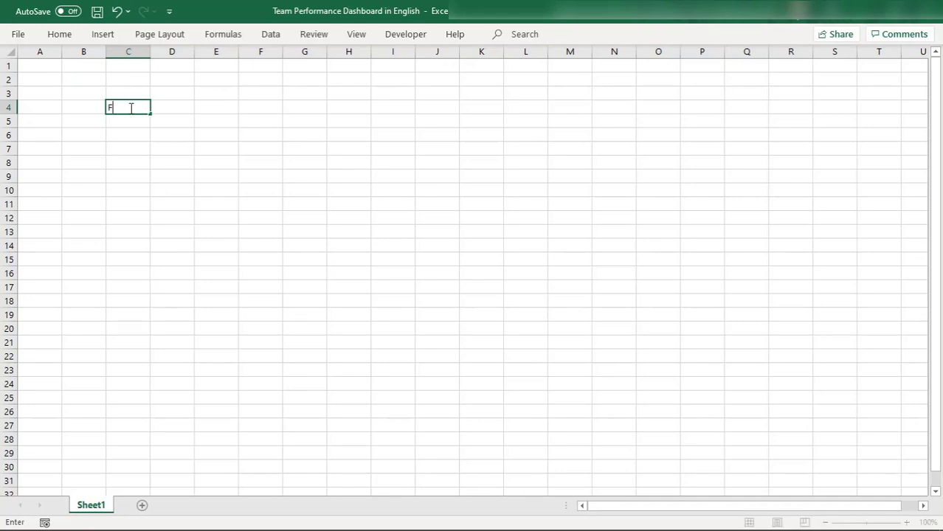
pyautogui.write('older_Path')
pyautogui.press('Tab')
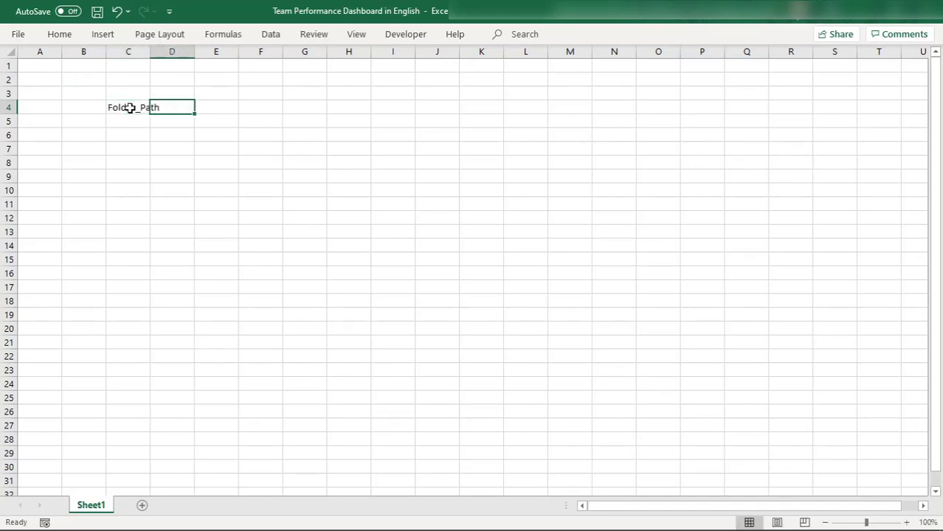
pyautogui.doubleClick(151, 52)
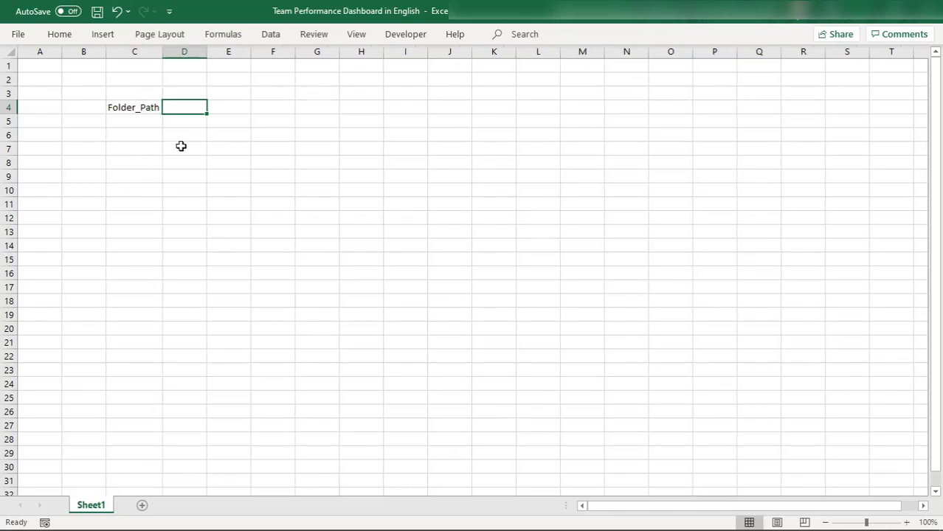
pyautogui.click(122, 102)
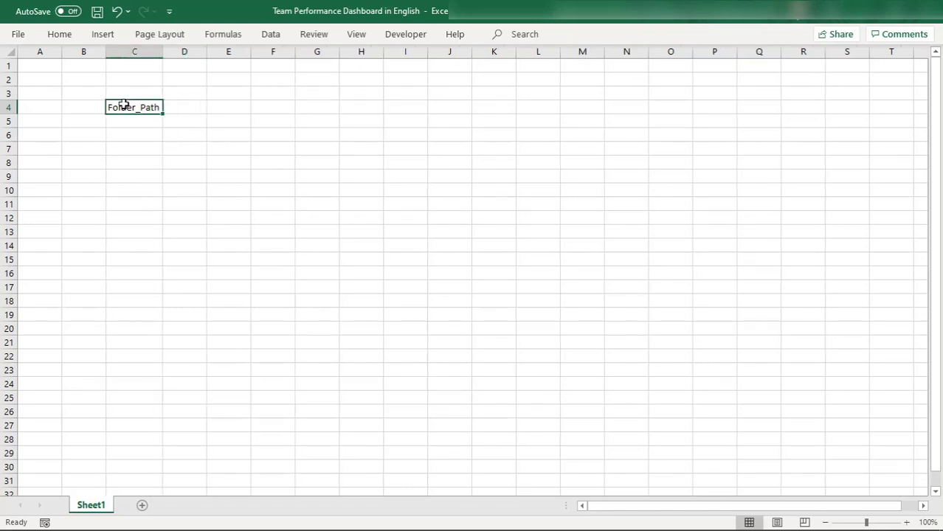
pyautogui.click(209, 107)
pyautogui.click(206, 107)
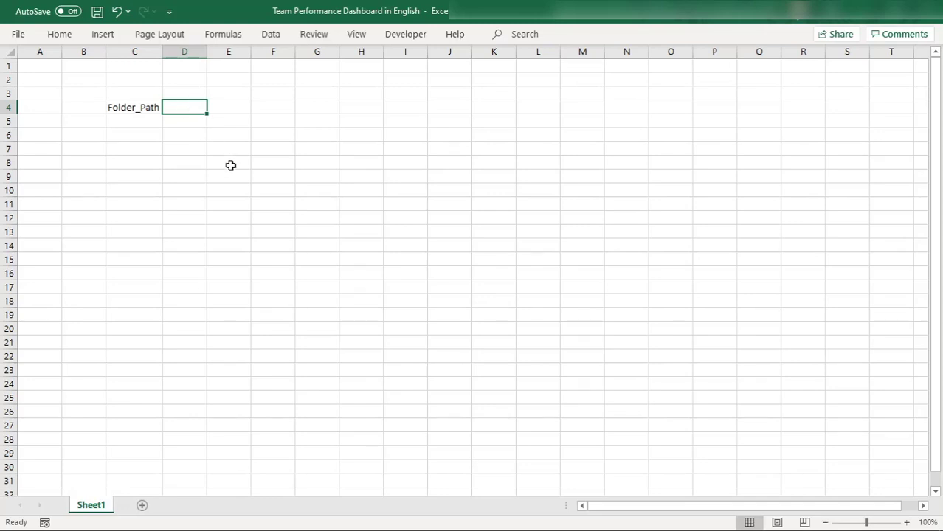
# - Switch to File Explorer and open the folder D:\WORK\YouTube Work\Microsoft Office Trainings\Team Performance Dashboards\Data
pyautogui.moveTo(266, 515)
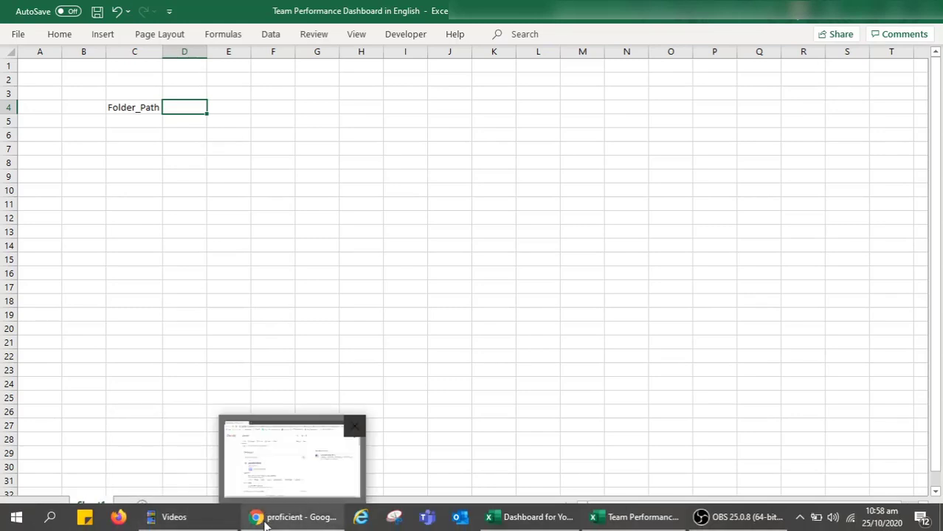
pyautogui.click(192, 518)
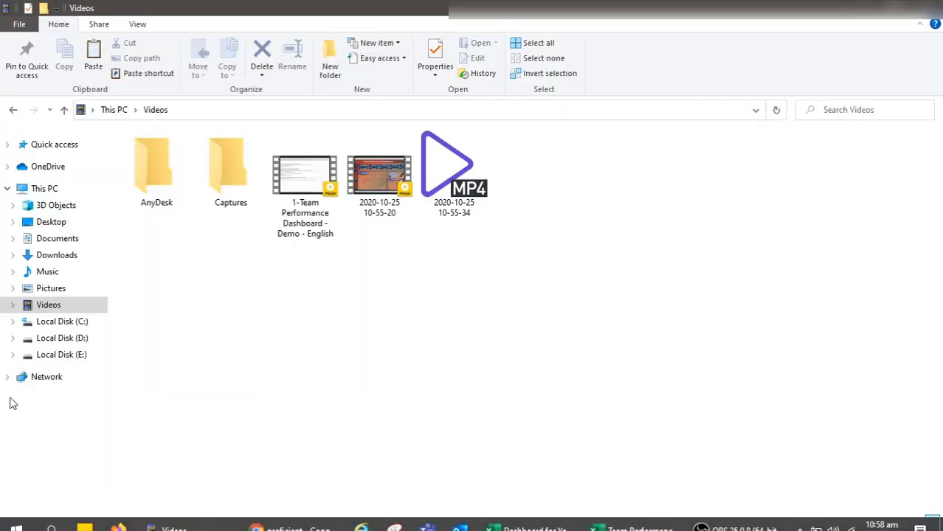
pyautogui.click(76, 341)
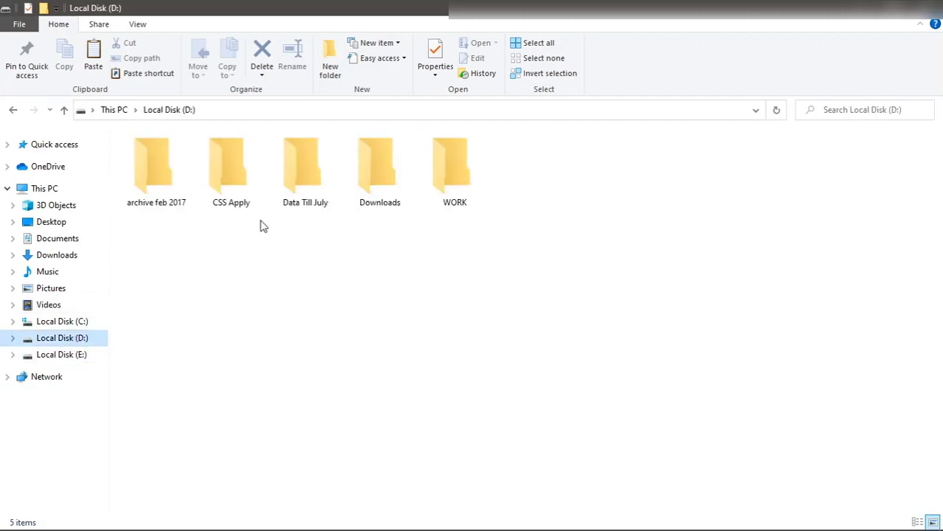
pyautogui.doubleClick(447, 186)
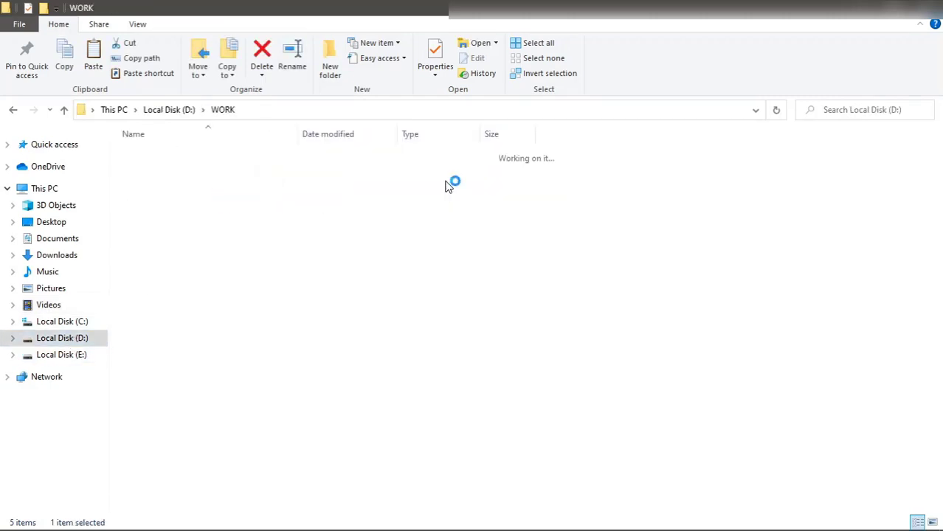
pyautogui.doubleClick(164, 212)
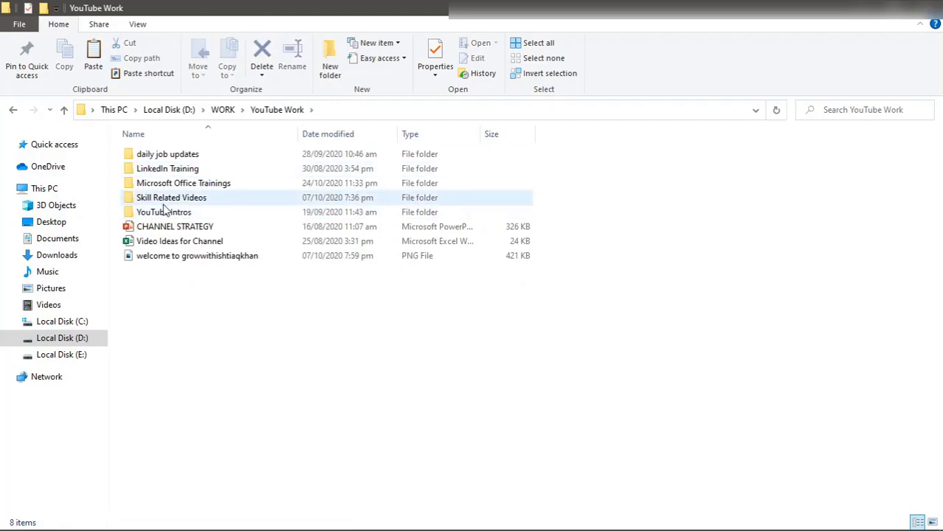
pyautogui.doubleClick(198, 183)
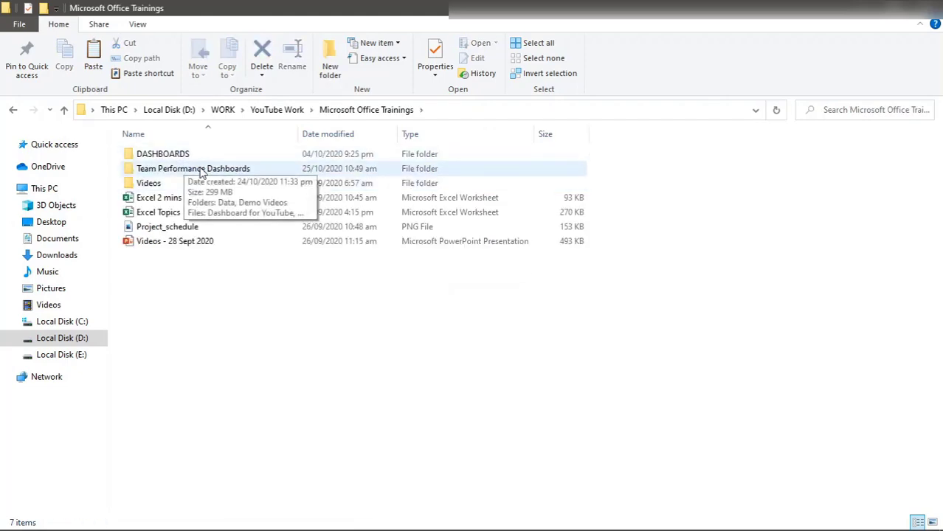
pyautogui.doubleClick(178, 167)
pyautogui.click(151, 157)
pyautogui.doubleClick(151, 157)
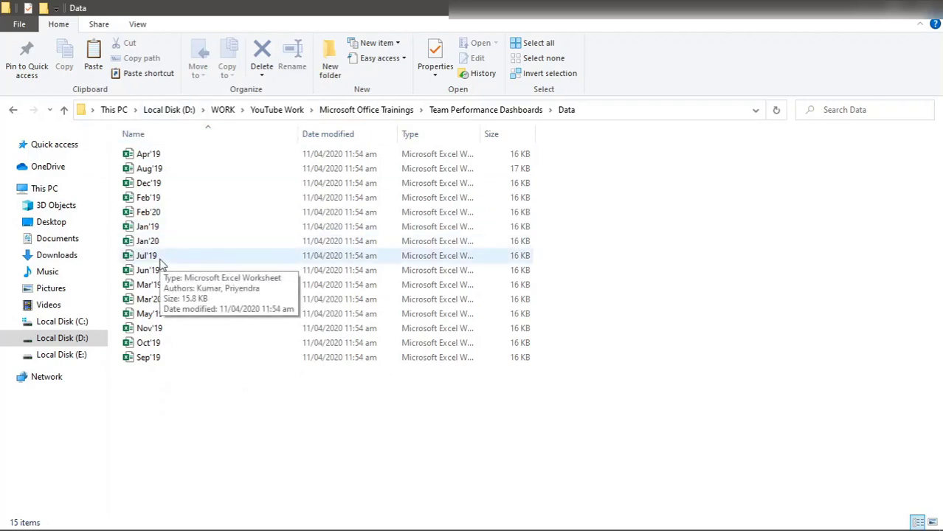
# - Open the Apr'19 workbook and widen the Date and Gross Sales columns to examine the Team1 sheet's columns
pyautogui.doubleClick(151, 157)
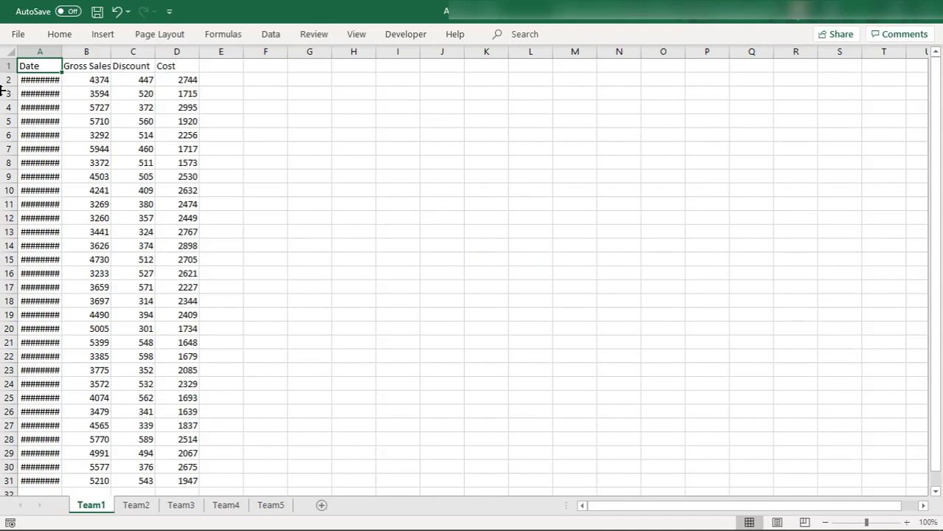
pyautogui.doubleClick(62, 51)
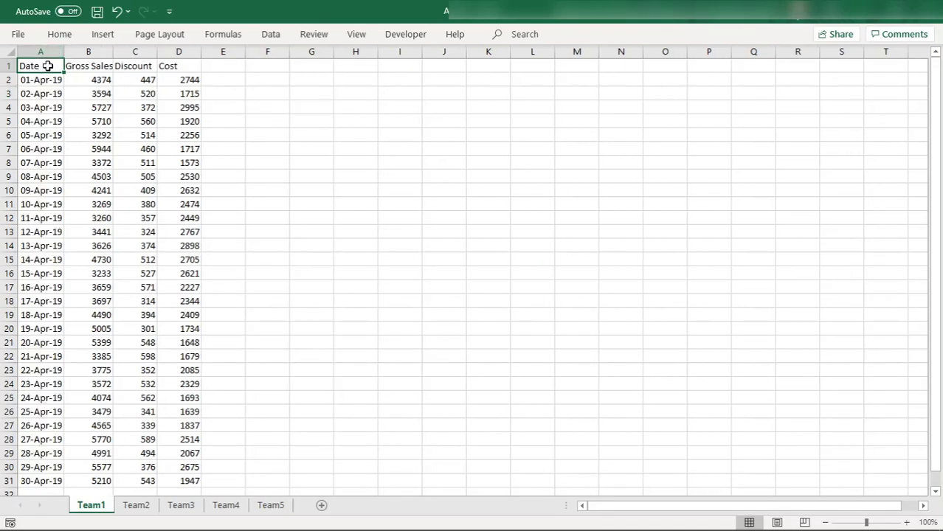
pyautogui.moveTo(118, 49); pyautogui.dragTo(117, 49)
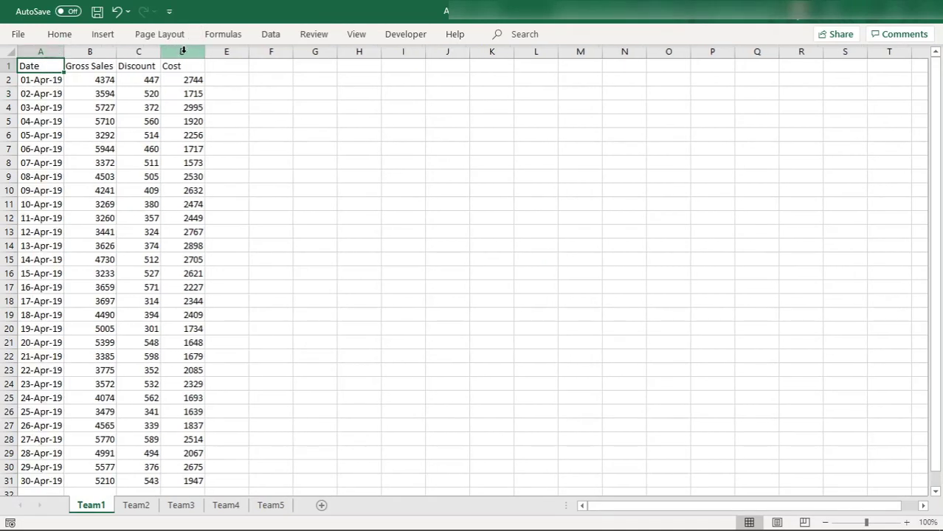
pyautogui.click(182, 51)
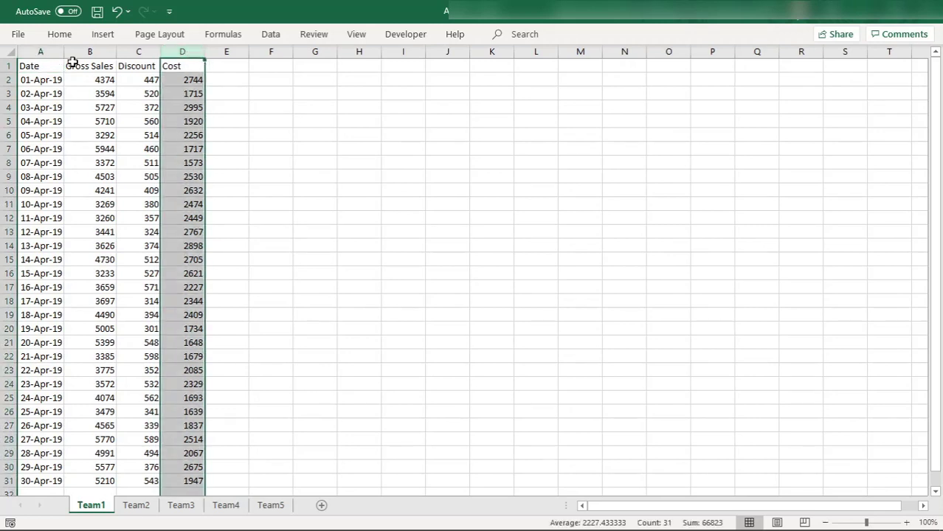
# - Look through the Team1 to Team5 sheets of the Apr'19 workbook and close it without saving
pyautogui.click(137, 506)
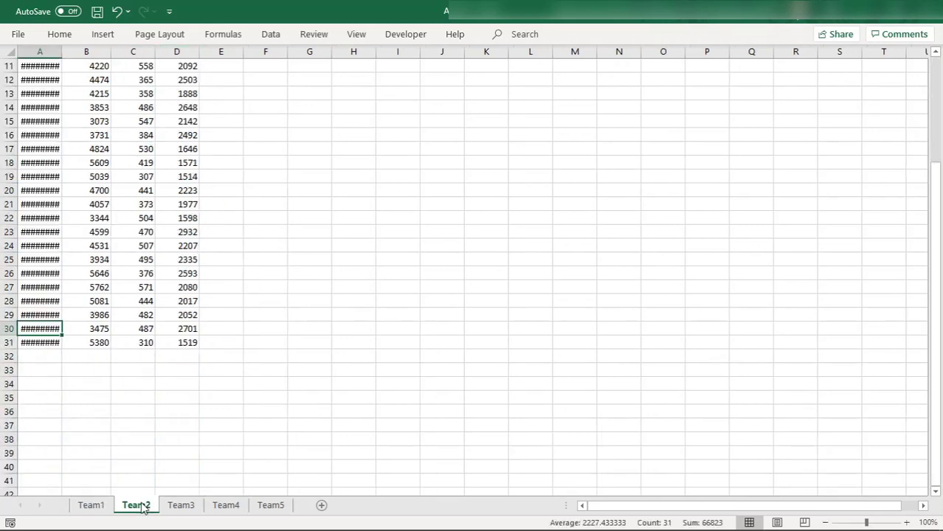
pyautogui.click(185, 507)
pyautogui.click(222, 508)
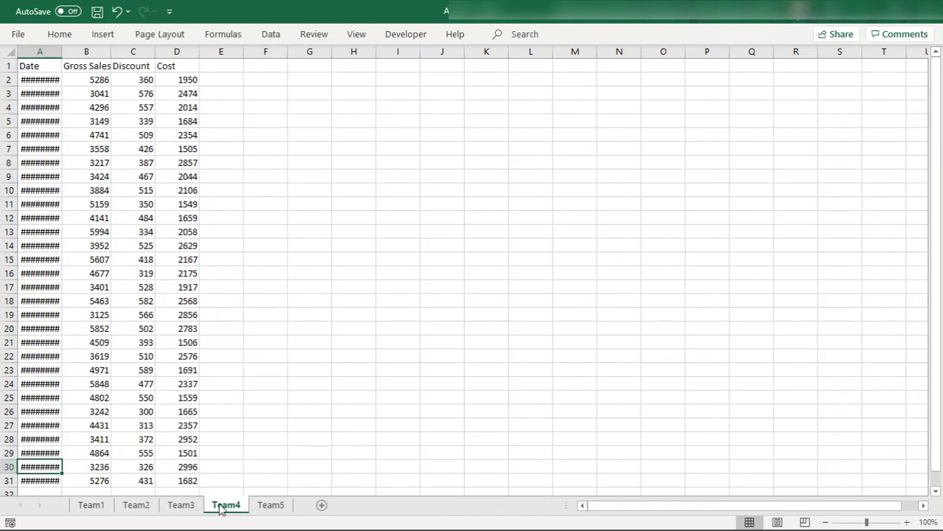
pyautogui.click(270, 508)
pyautogui.click(108, 512)
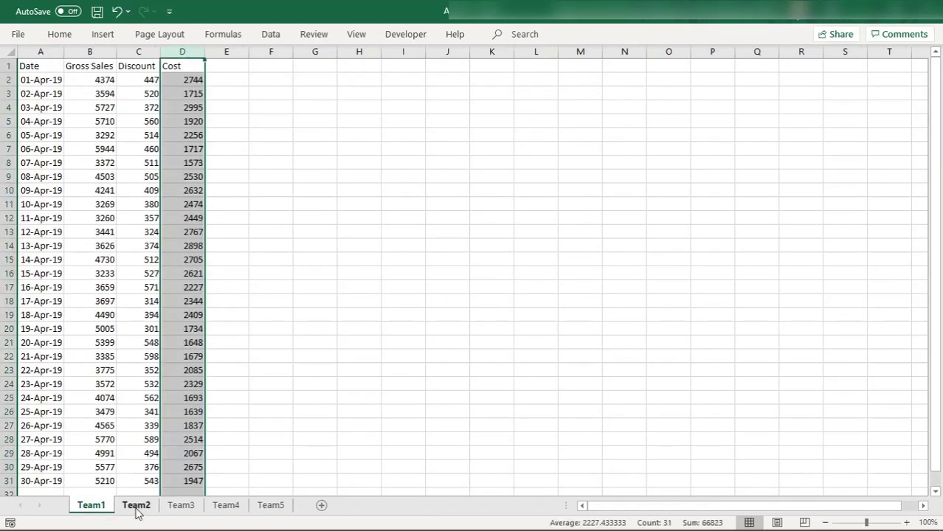
pyautogui.click(132, 509)
pyautogui.click(185, 509)
pyautogui.click(270, 506)
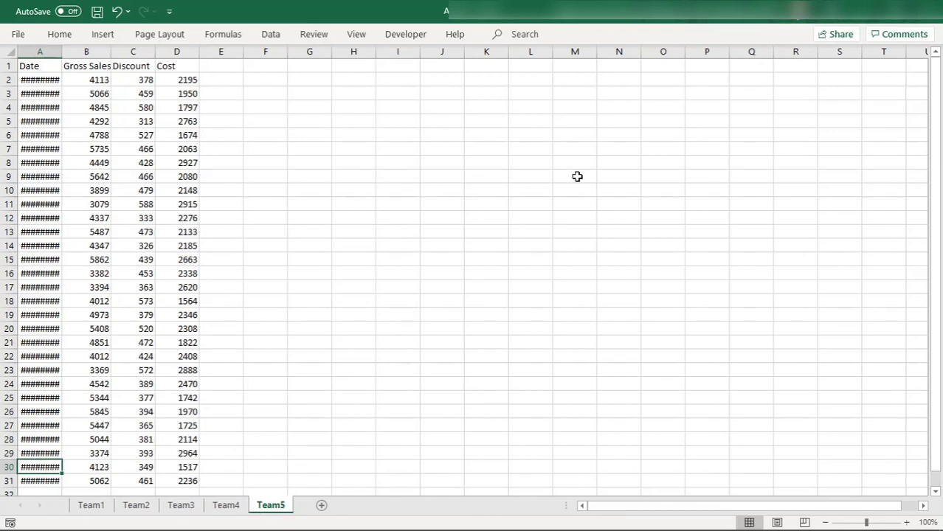
pyautogui.click(926, 11)
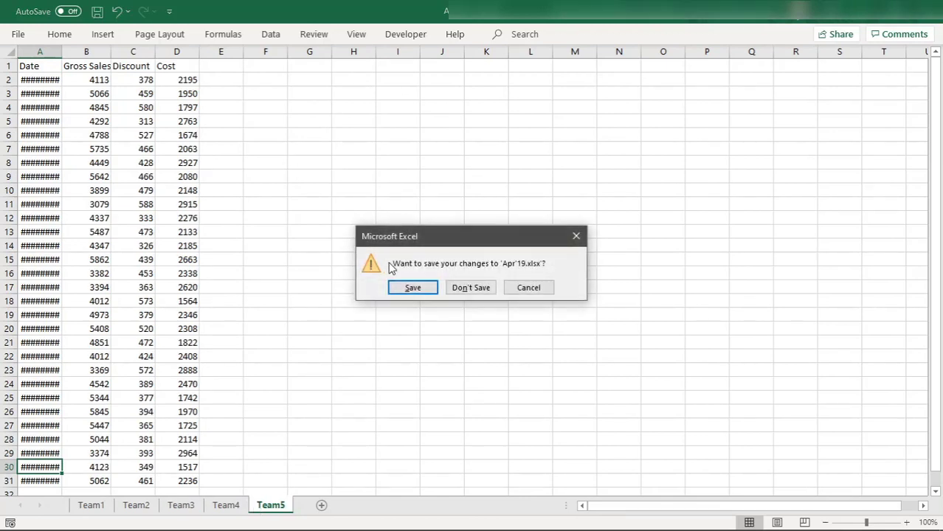
pyautogui.click(475, 289)
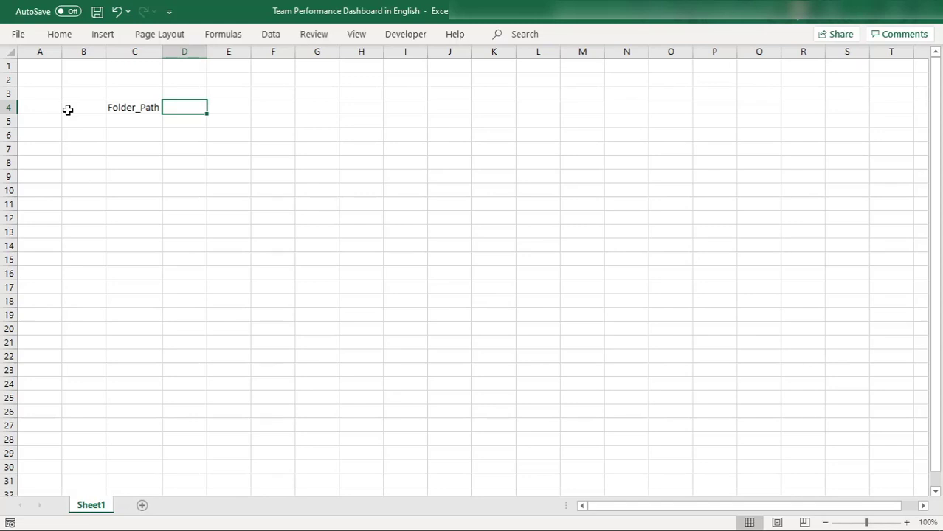
# - Copy the Data folder's path from File Explorer into cell D4 of the dashboard workbook and fit column D to it
pyautogui.click(219, 516)
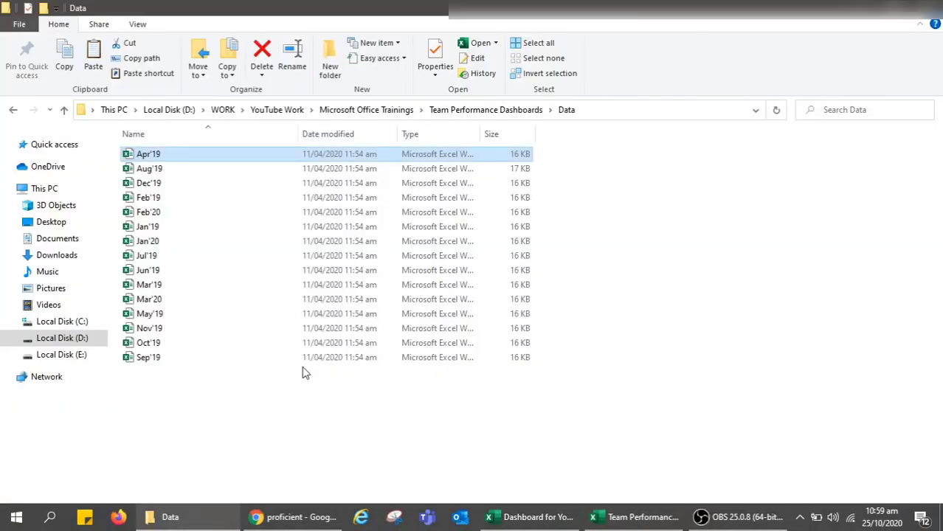
pyautogui.click(583, 109)
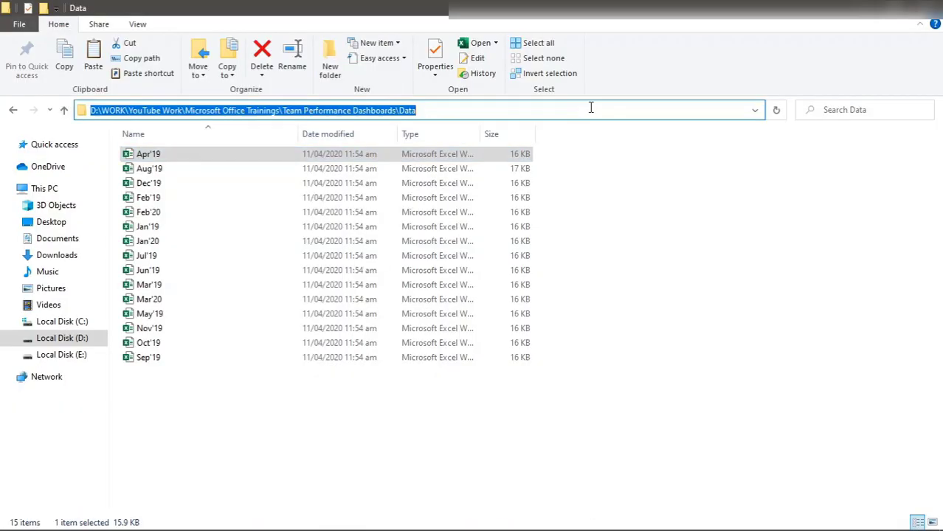
pyautogui.hotkey('ctrl', 'c')
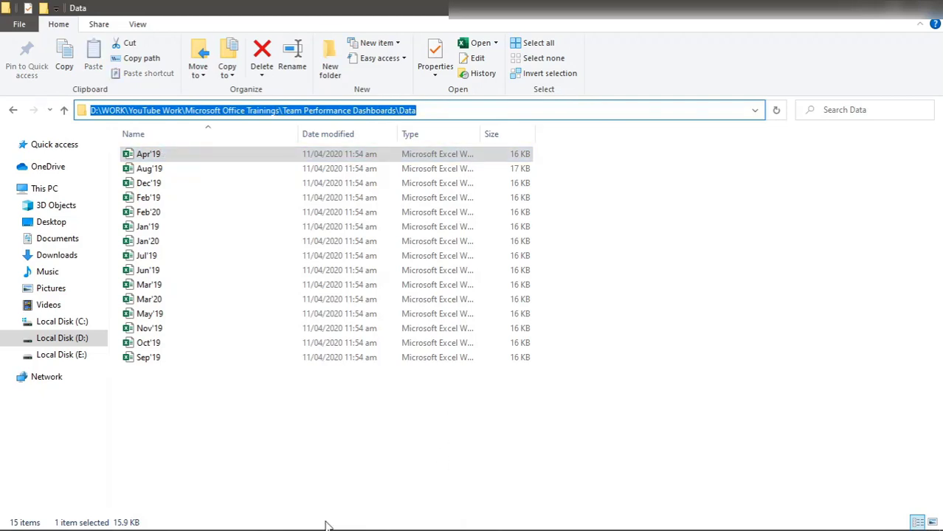
pyautogui.moveTo(404, 522)
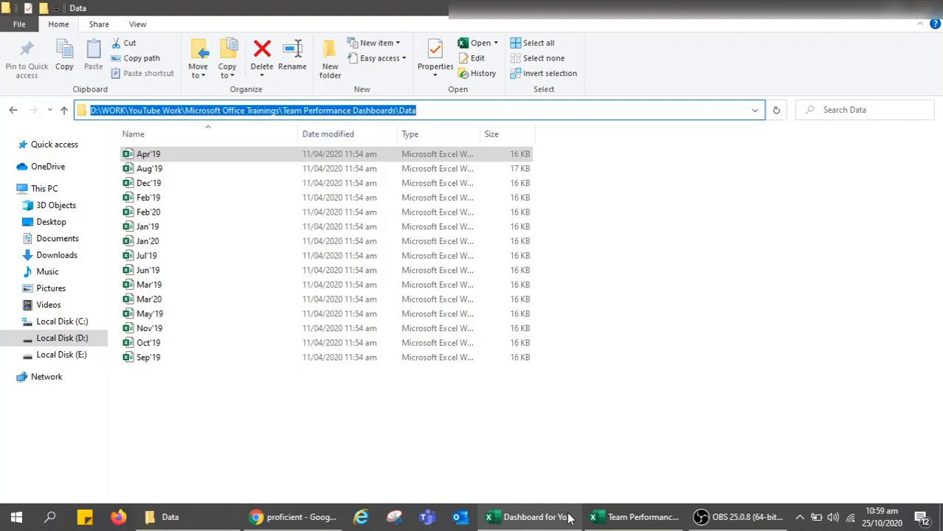
pyautogui.click(629, 519)
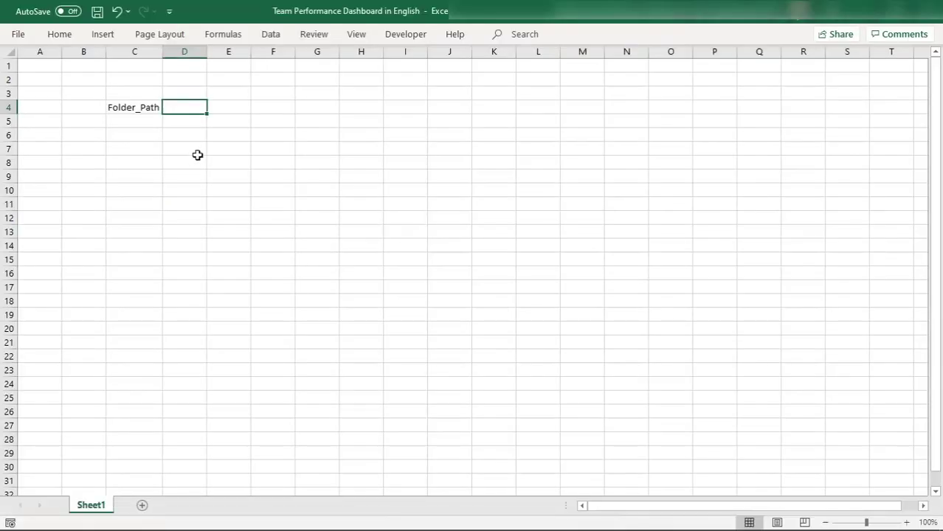
pyautogui.hotkey('ctrl', 'v')
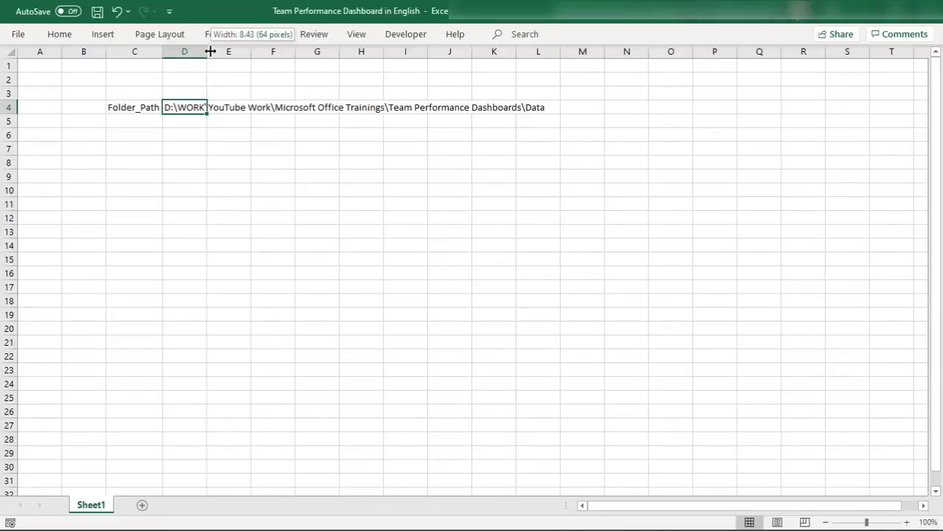
pyautogui.doubleClick(206, 51)
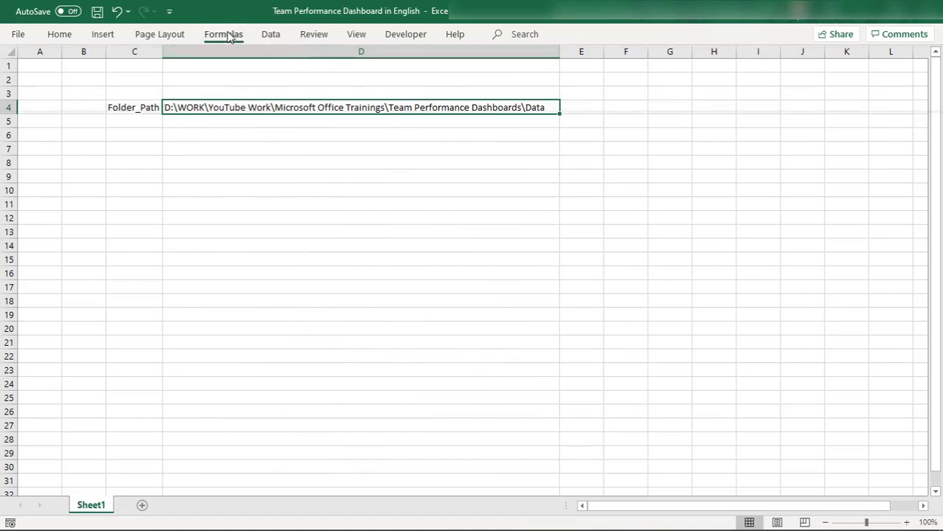
# - Define the workbook-scoped name Folder_Path for cell D4 on Sheet1
pyautogui.click(235, 35)
pyautogui.click(398, 80)
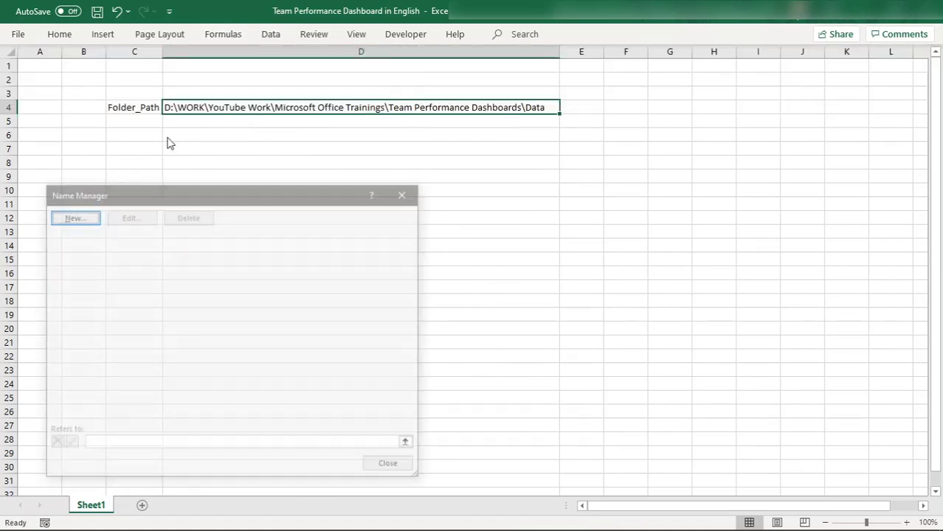
pyautogui.click(73, 216)
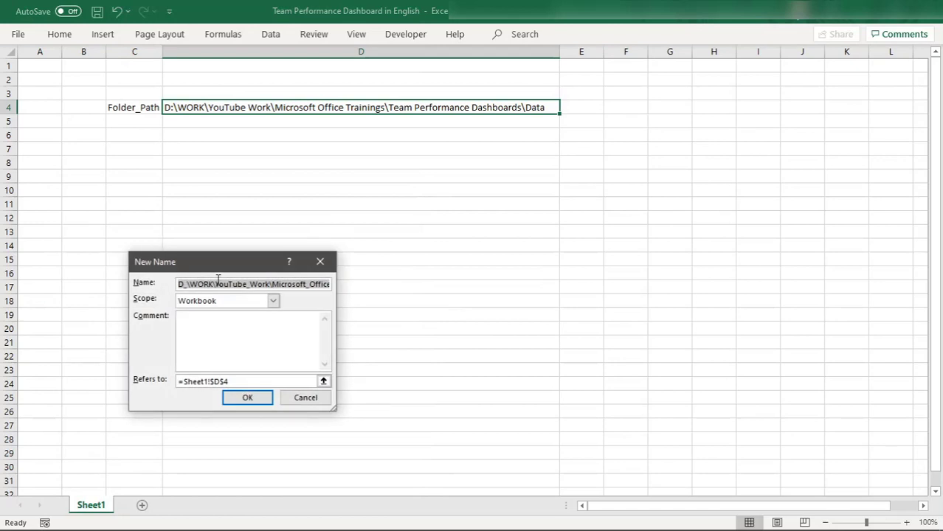
pyautogui.write('Folder_Path')
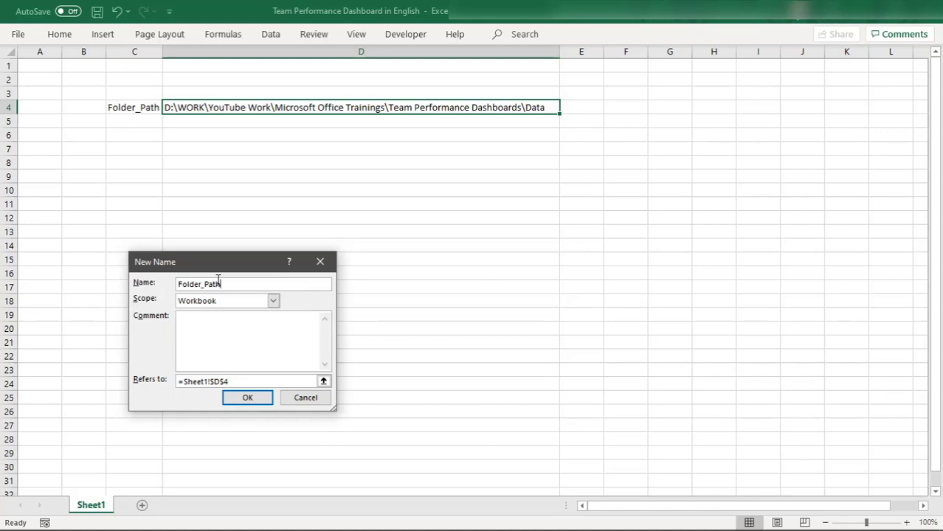
pyautogui.click(251, 399)
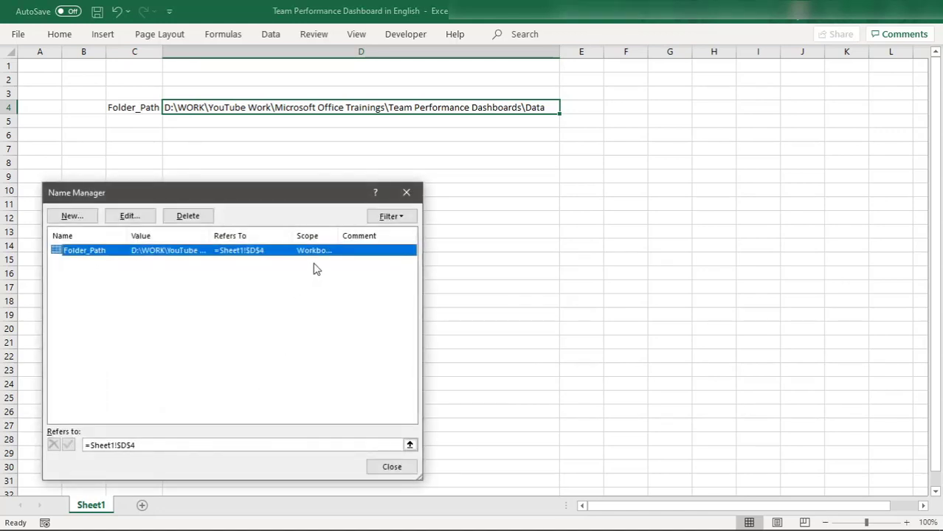
pyautogui.click(390, 468)
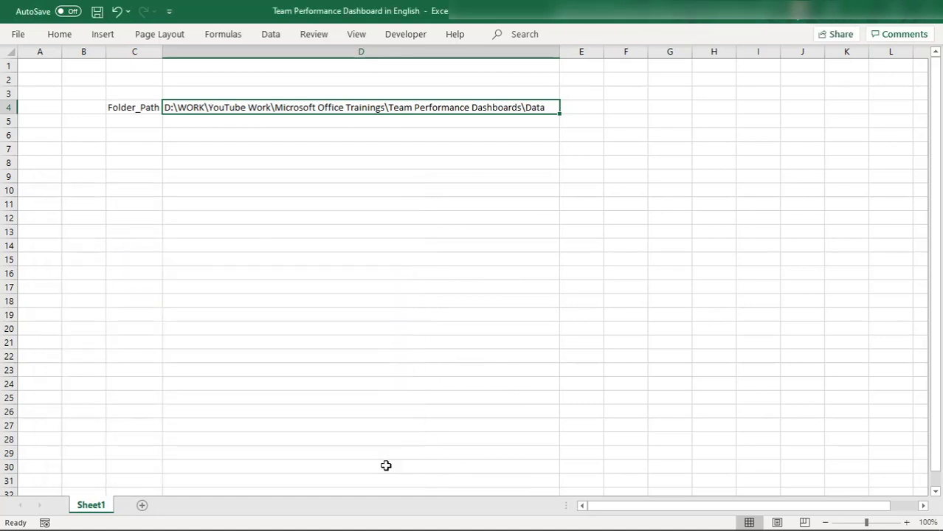
pyautogui.click(67, 35)
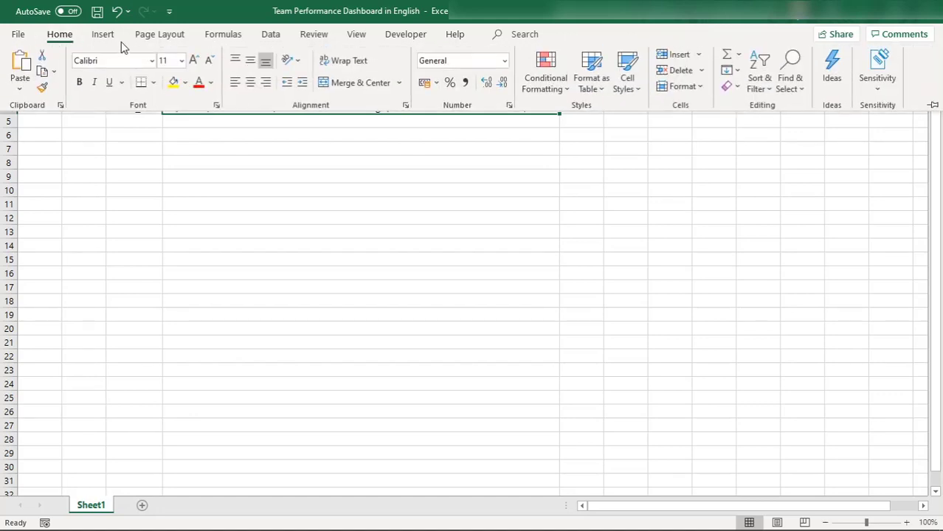
pyautogui.click(270, 34)
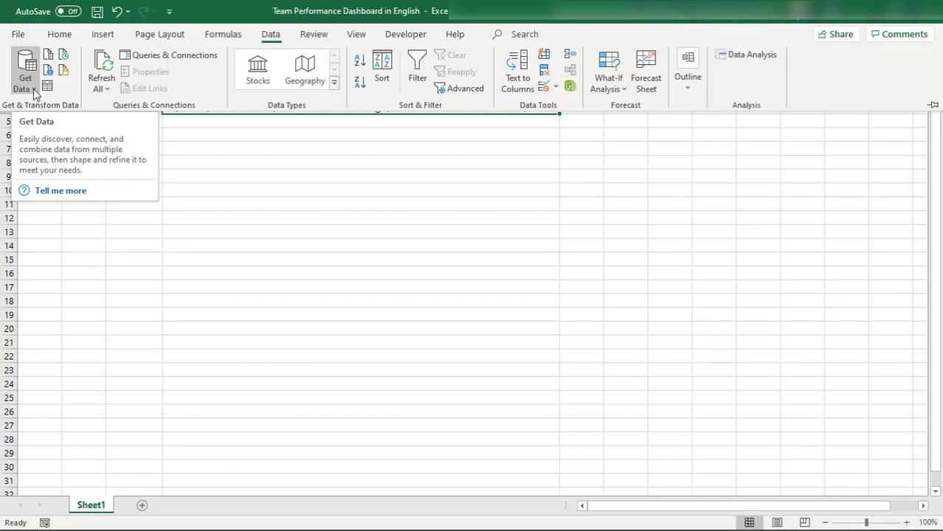
pyautogui.click(33, 90)
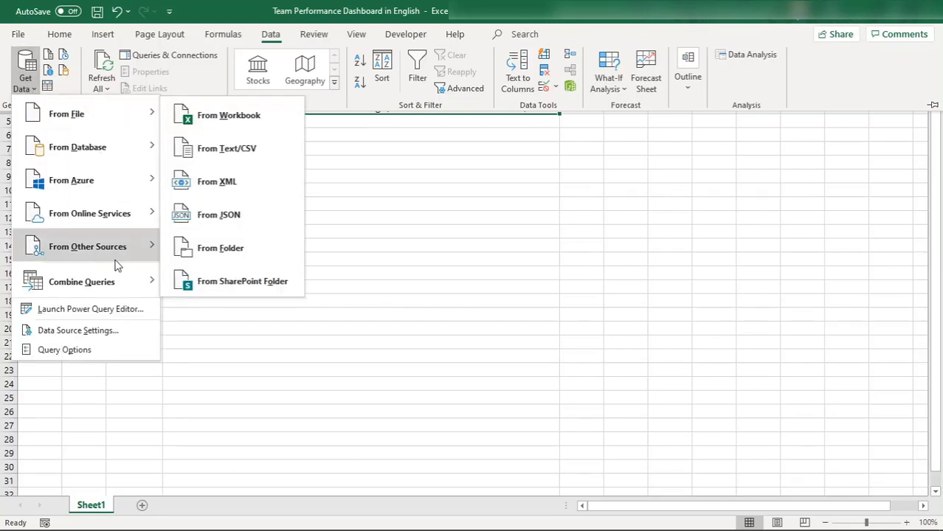
pyautogui.moveTo(130, 257)
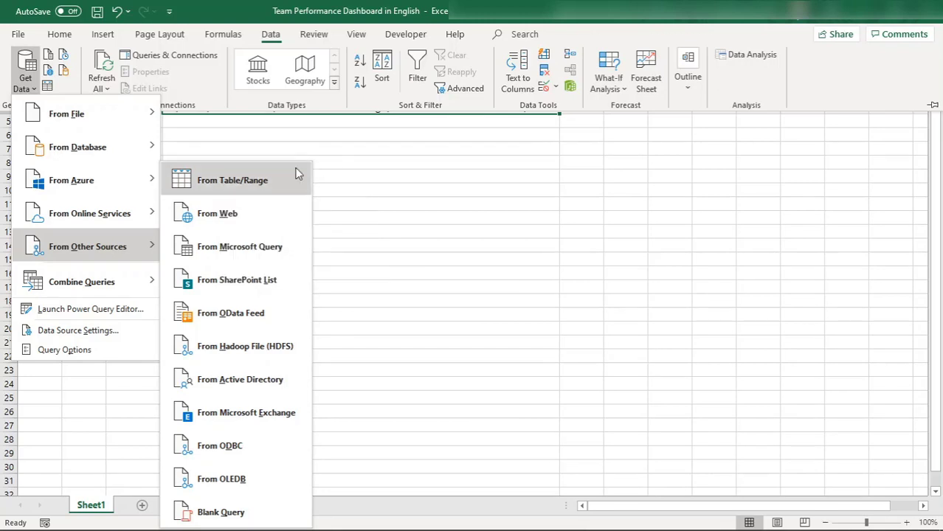
pyautogui.click(386, 193)
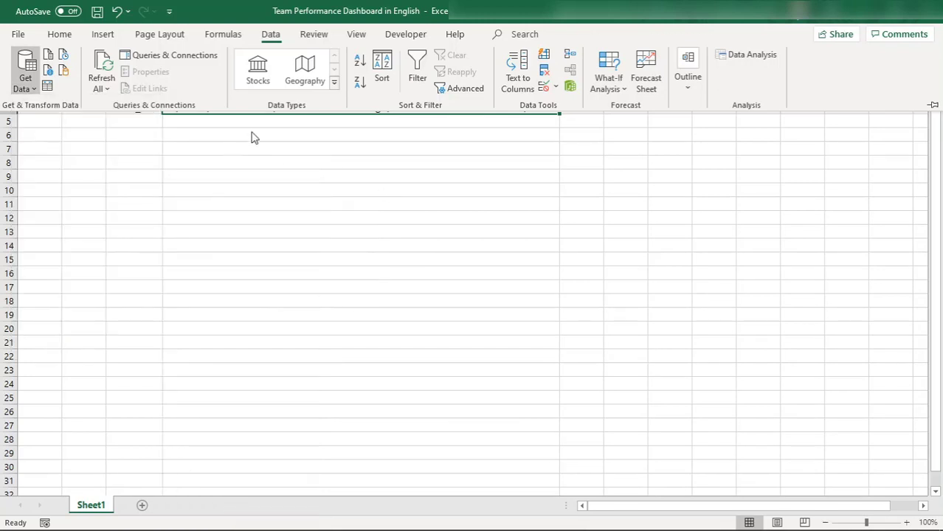
pyautogui.click(739, 159)
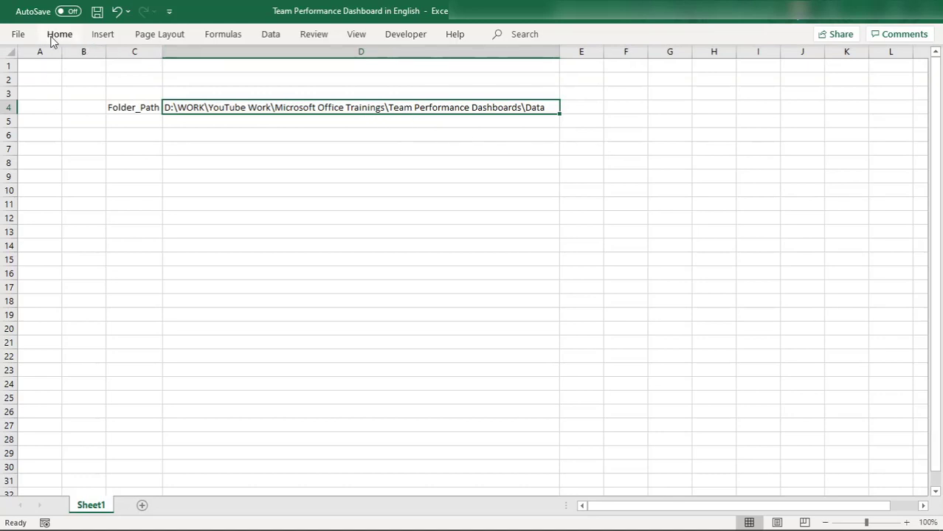
# - Load the named cell Folder_Path into the Power Query Editor as a table/range source
pyautogui.click(272, 37)
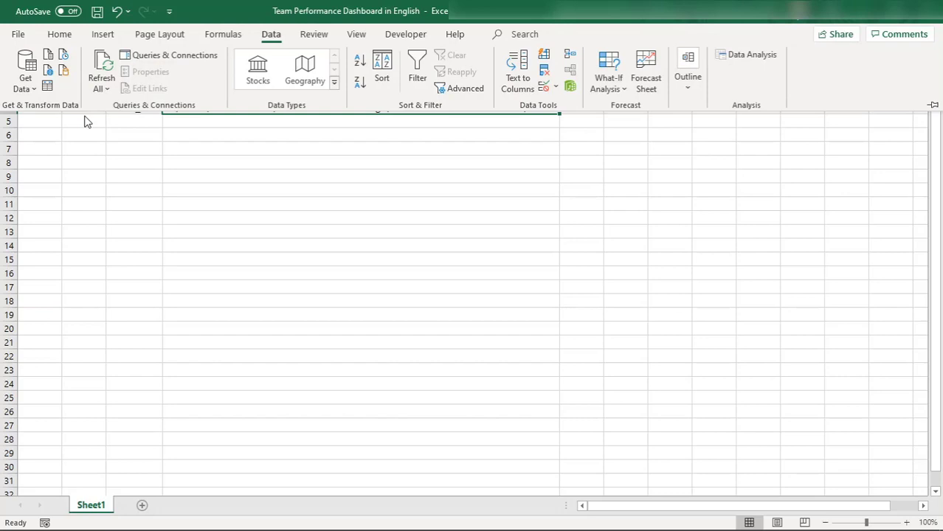
pyautogui.click(33, 91)
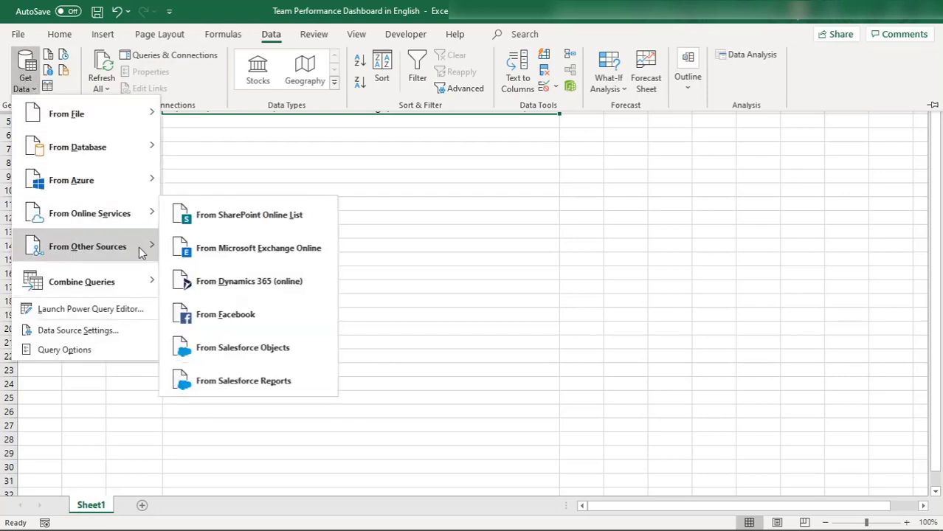
pyautogui.click(218, 184)
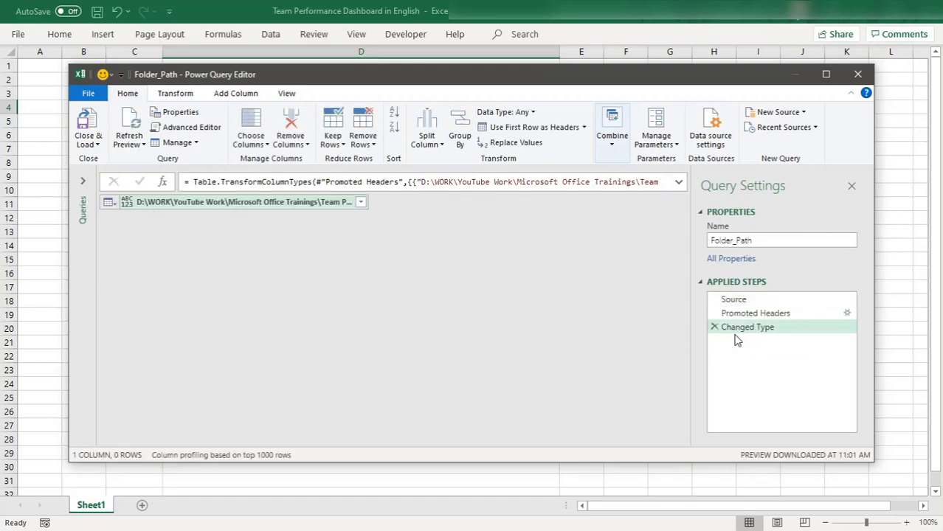
# - Remove the Changed Type and Promoted Headers steps from the Folder_Path query and drill down into the path value in Column1
pyautogui.click(714, 326)
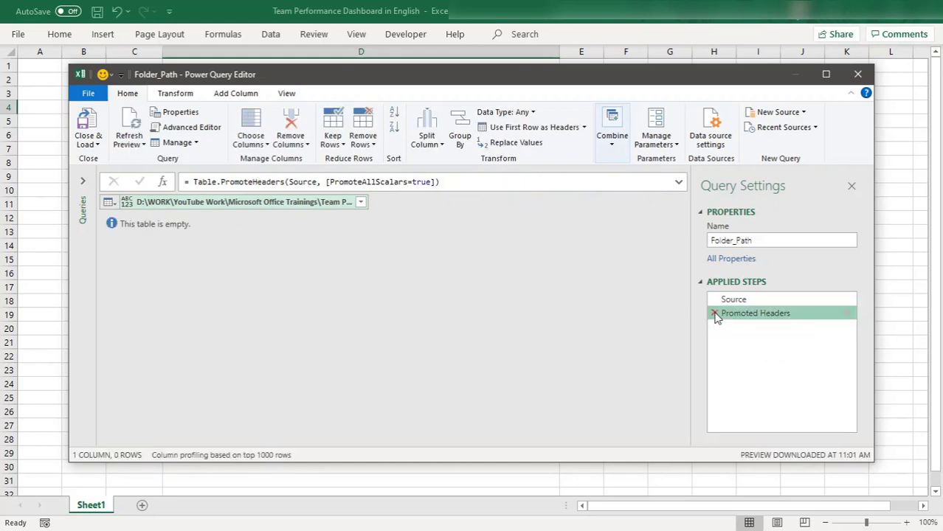
pyautogui.click(714, 313)
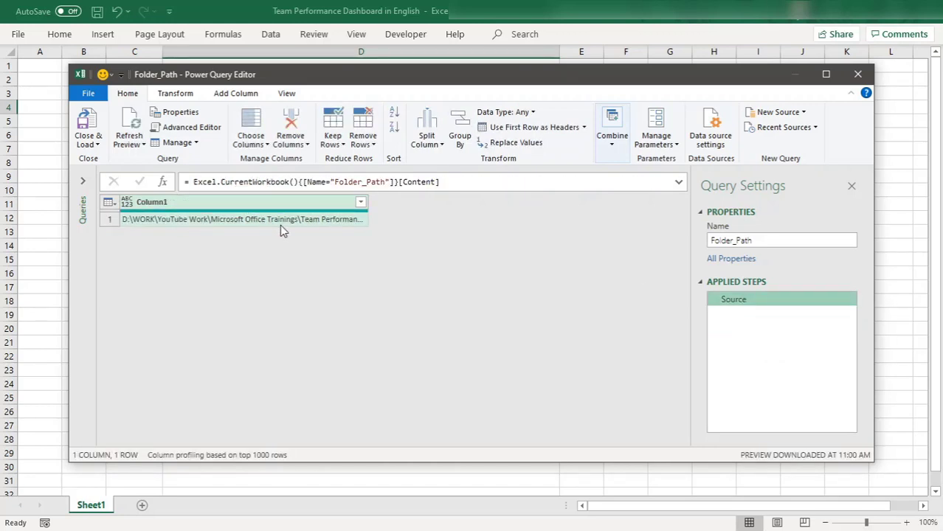
pyautogui.click(300, 220)
pyautogui.rightClick(300, 219)
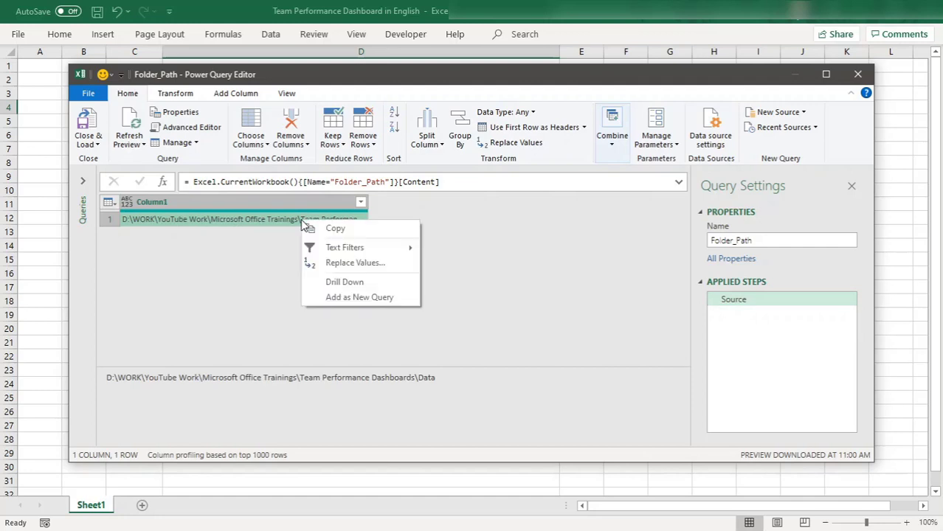
pyautogui.click(339, 287)
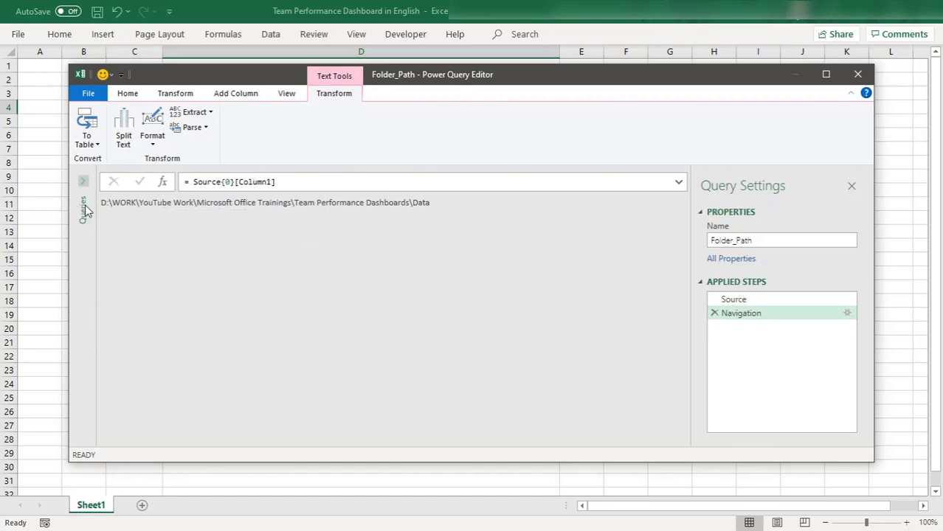
pyautogui.click(143, 94)
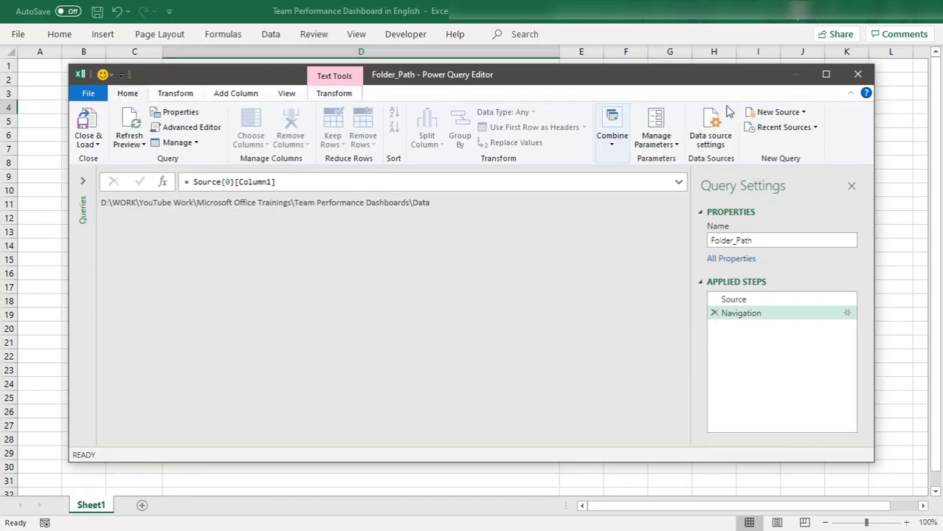
pyautogui.click(784, 112)
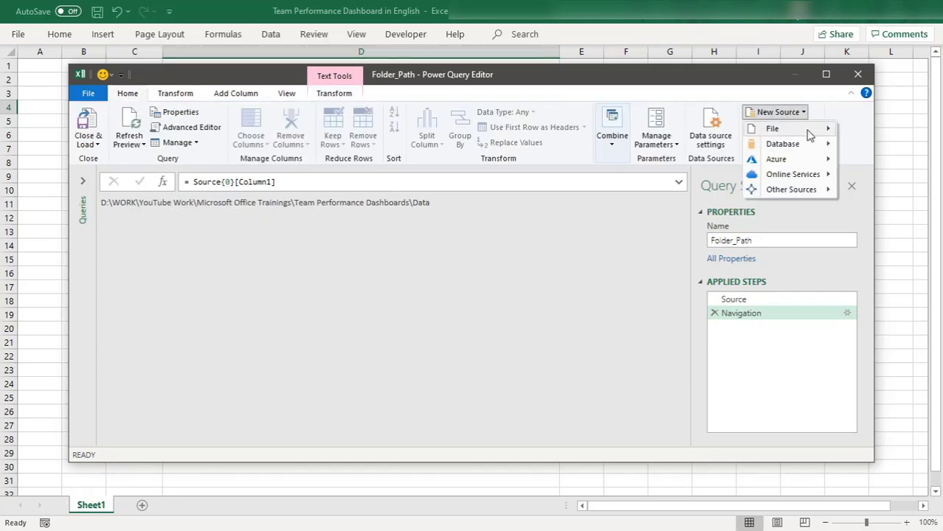
pyautogui.moveTo(819, 130)
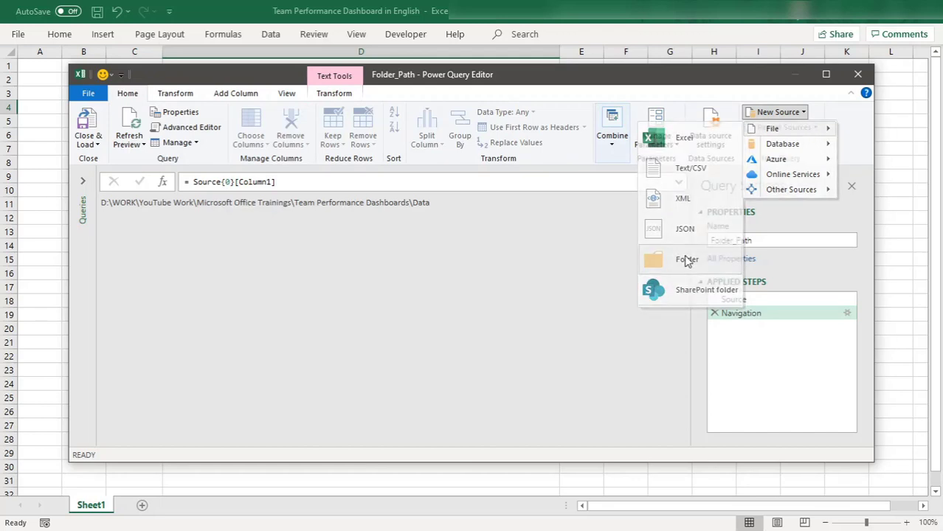
pyautogui.click(687, 261)
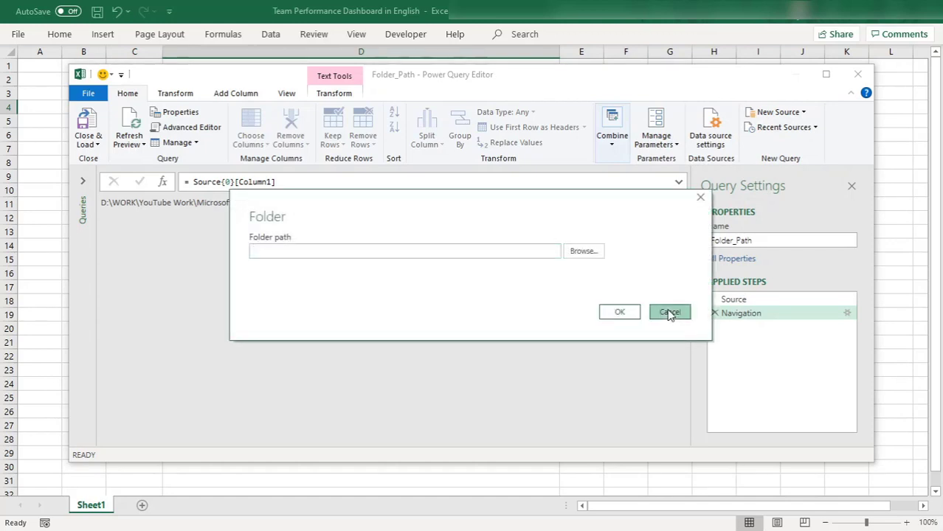
pyautogui.click(670, 313)
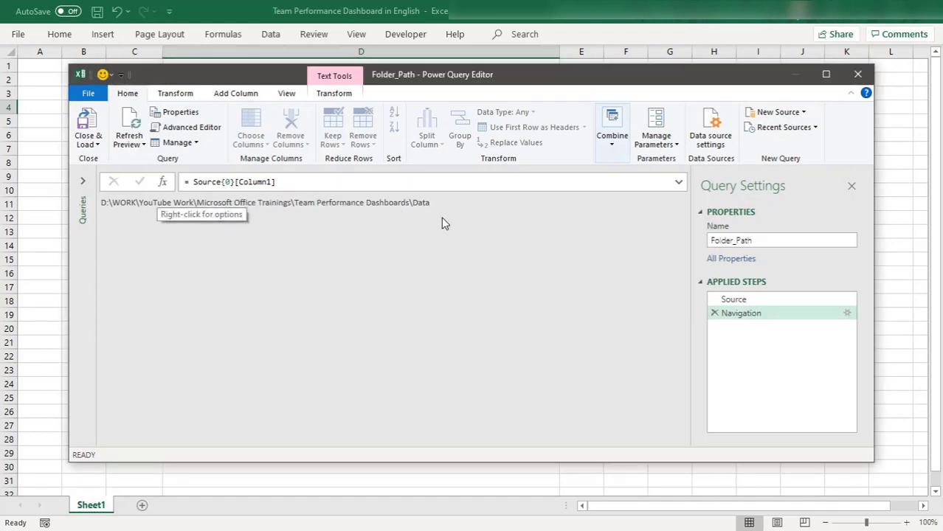
# - Add a folder source query for D:\WORK\YouTube Work\Microsoft Office Trainings\Team Performance Dashboards\Data and load its file list for transformation without combining
pyautogui.click(795, 118)
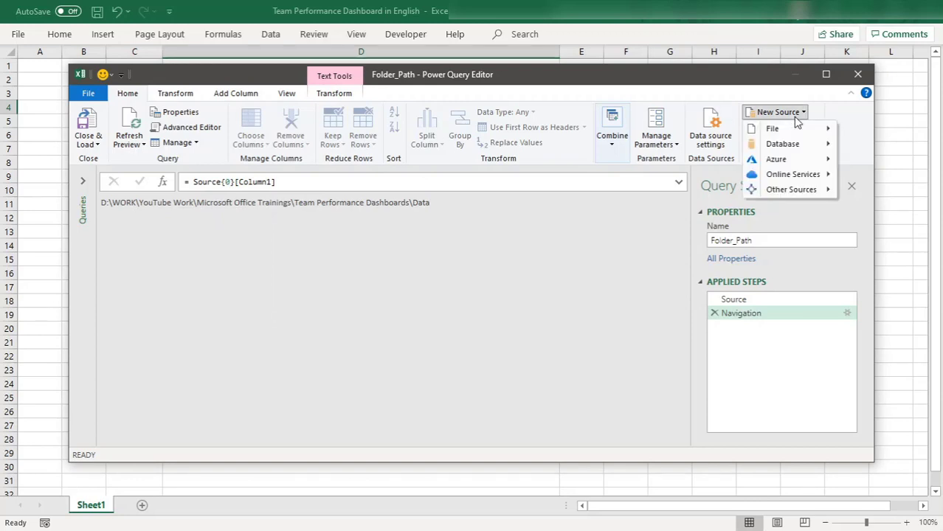
pyautogui.moveTo(804, 128)
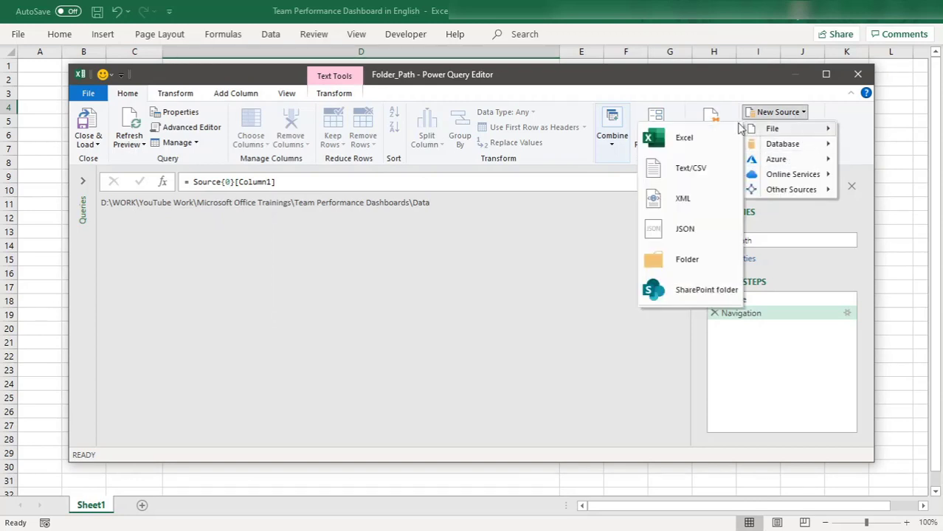
pyautogui.click(664, 259)
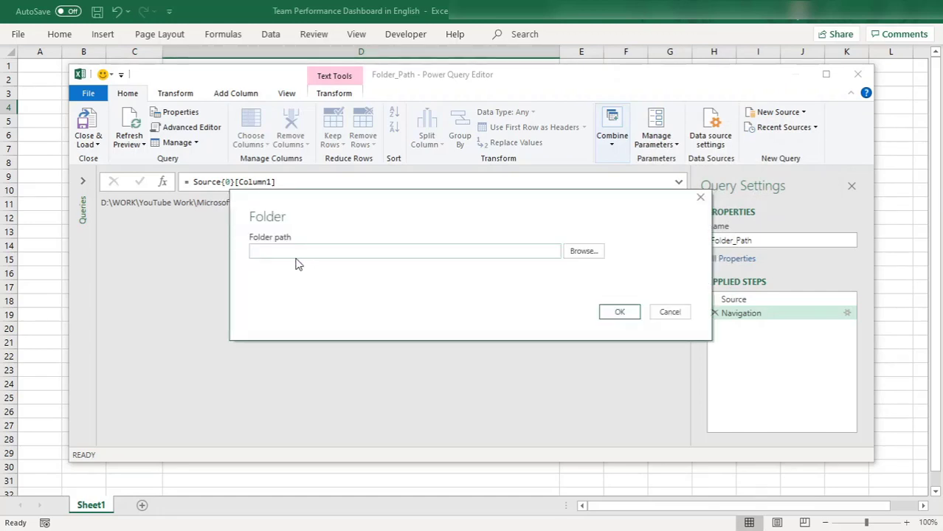
pyautogui.write('D:\\WORK\\YouTube Work\\Microsoft Office Trainings\\Team Performance Dashboards\\Data')
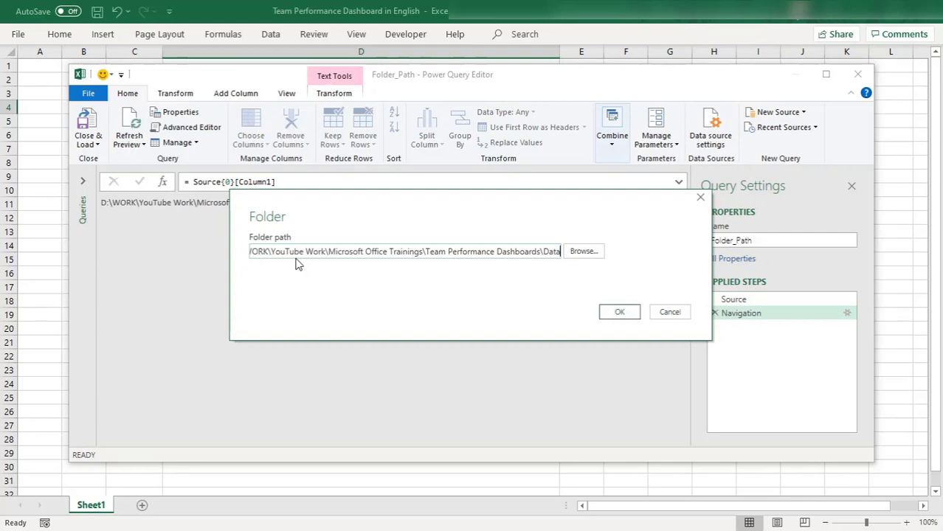
pyautogui.click(619, 313)
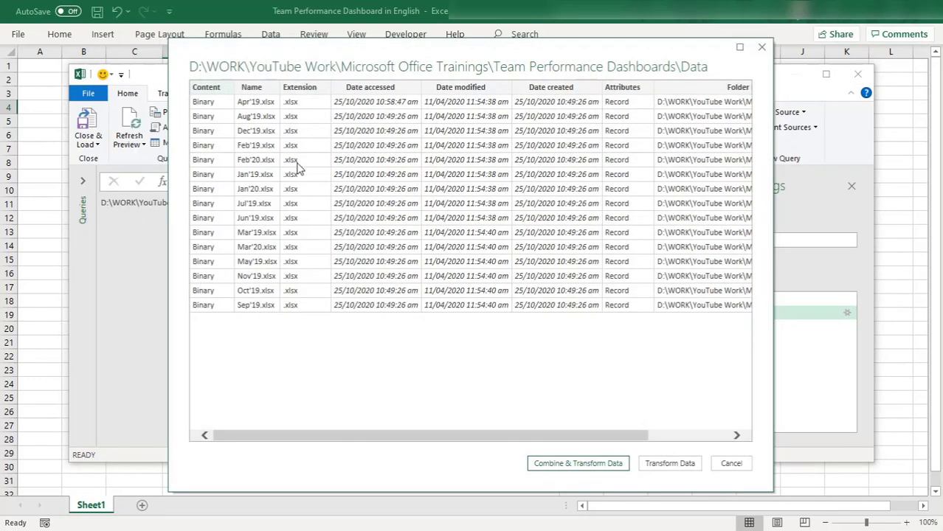
pyautogui.click(673, 464)
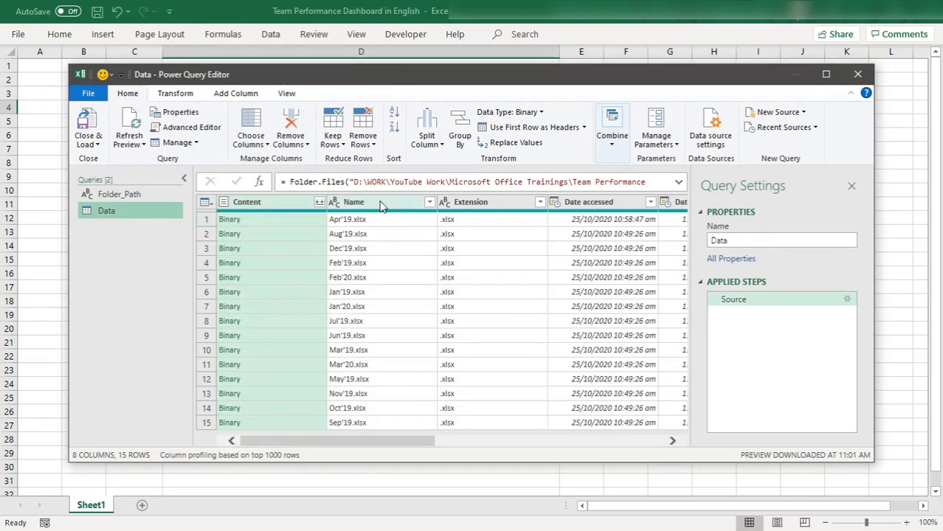
# - In the Folder_Path query's code, merge the {0}[Column1] lookup into the Source line, removing the separate Column1 step
pyautogui.click(127, 195)
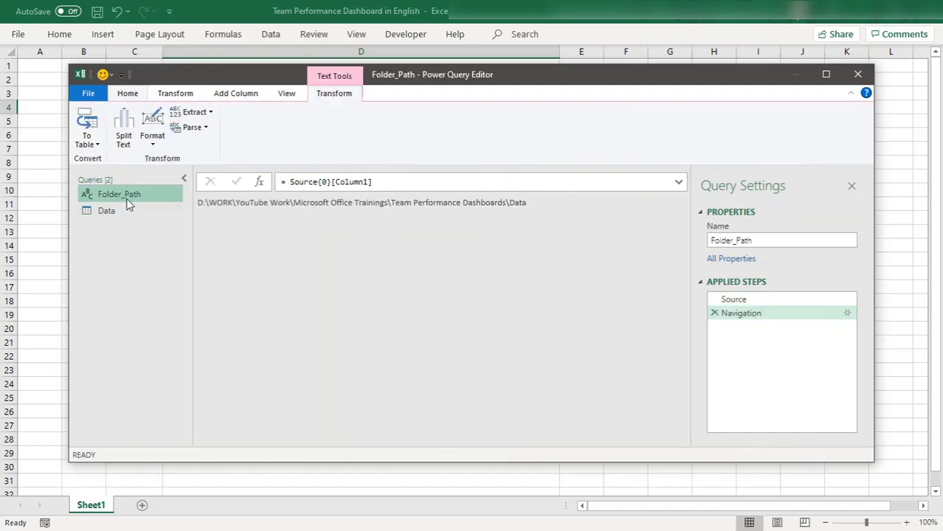
pyautogui.rightClick(138, 200)
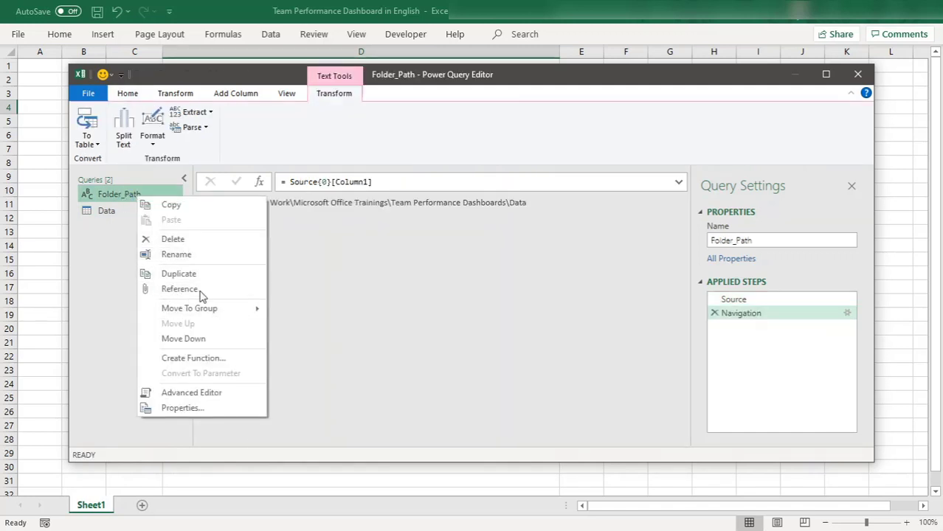
pyautogui.click(127, 94)
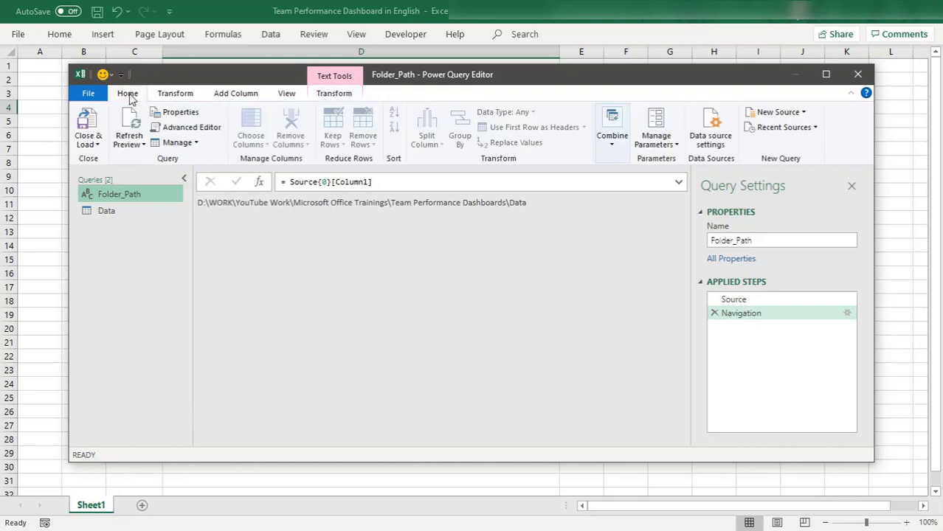
pyautogui.click(191, 129)
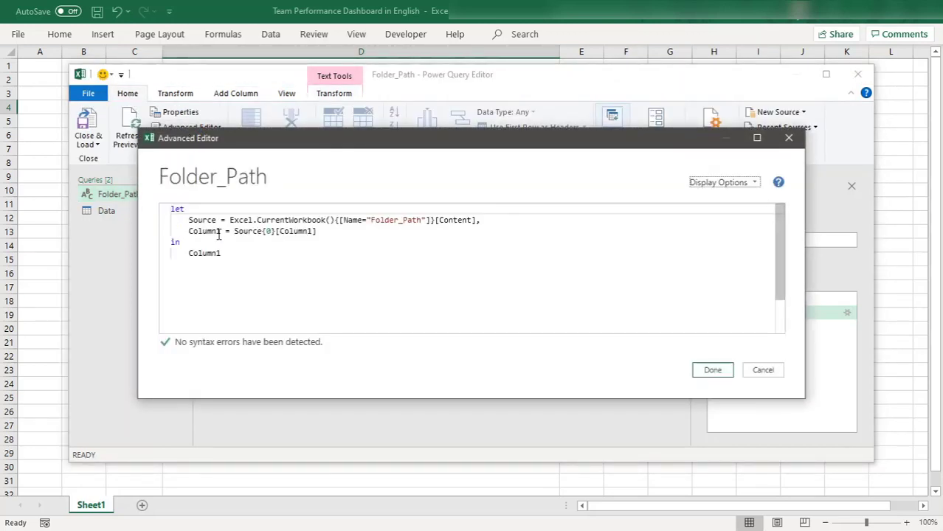
pyautogui.click(263, 231)
pyautogui.press('BackSpace')
pyautogui.press('BackSpace')
pyautogui.press('BackSpace')
pyautogui.press('BackSpace')
pyautogui.press('BackSpace')
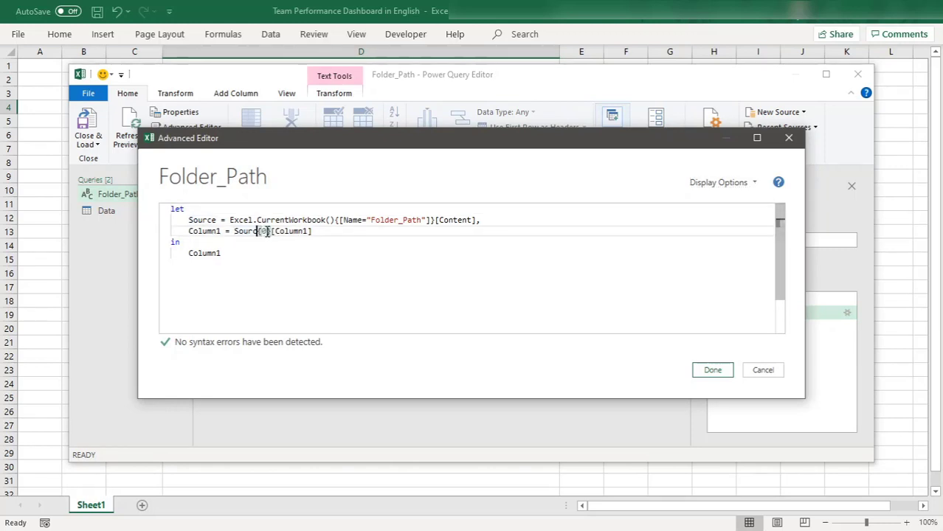
pyautogui.press('BackSpace')
pyautogui.press('BackSpace')
pyautogui.press('BackSpace')
pyautogui.press('BackSpace')
pyautogui.press('BackSpace')
pyautogui.press('BackSpace')
pyautogui.press('BackSpace')
pyautogui.press('BackSpace')
pyautogui.press('BackSpace')
pyautogui.press('BackSpace')
pyautogui.press('BackSpace')
pyautogui.press('BackSpace')
pyautogui.press('BackSpace')
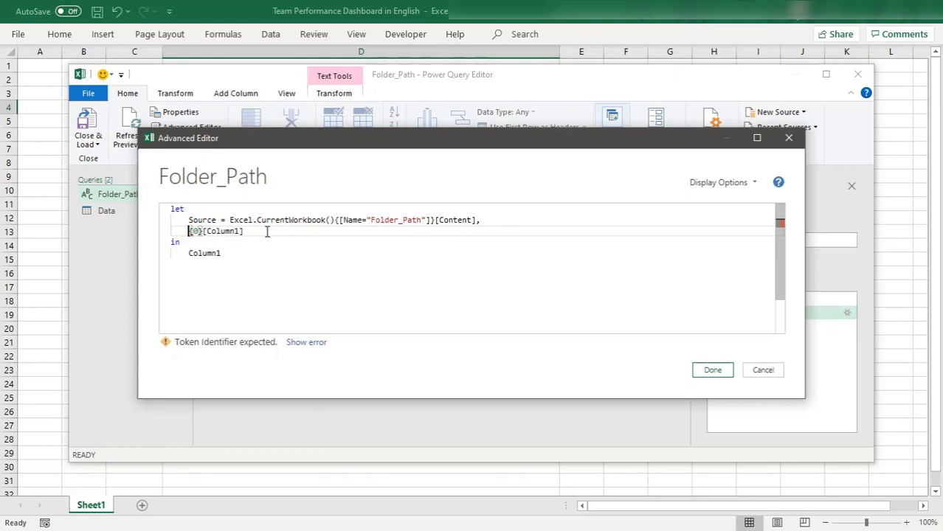
pyautogui.press('BackSpace')
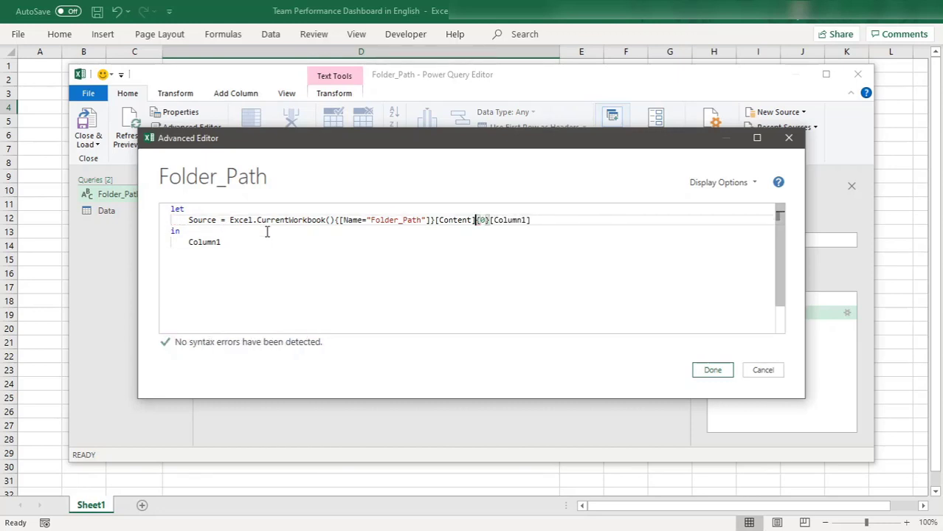
# - Make the Folder_Path query's code return Source instead of Column1
pyautogui.click(225, 243)
pyautogui.press('BackSpace')
pyautogui.press('BackSpace')
pyautogui.press('BackSpace')
pyautogui.press('BackSpace')
pyautogui.press('BackSpace')
pyautogui.press('BackSpace')
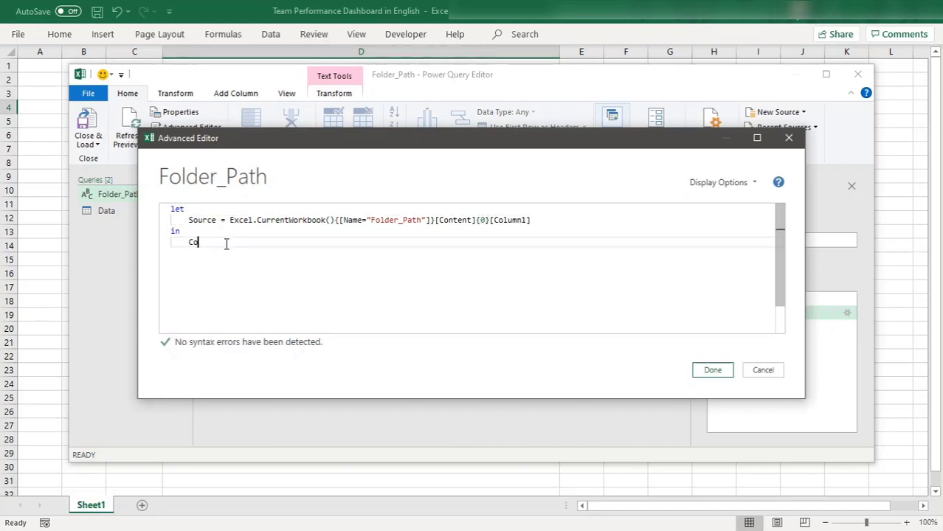
pyautogui.write('Source')
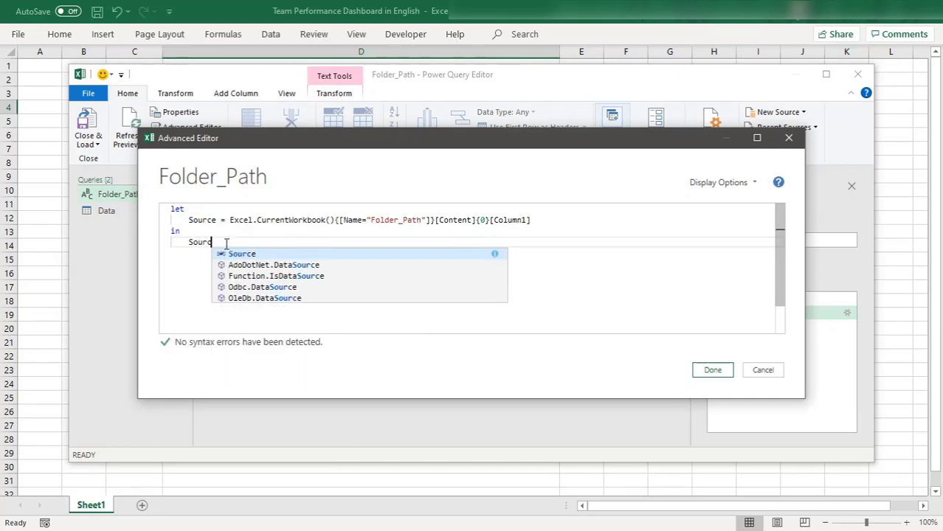
pyautogui.click(225, 244)
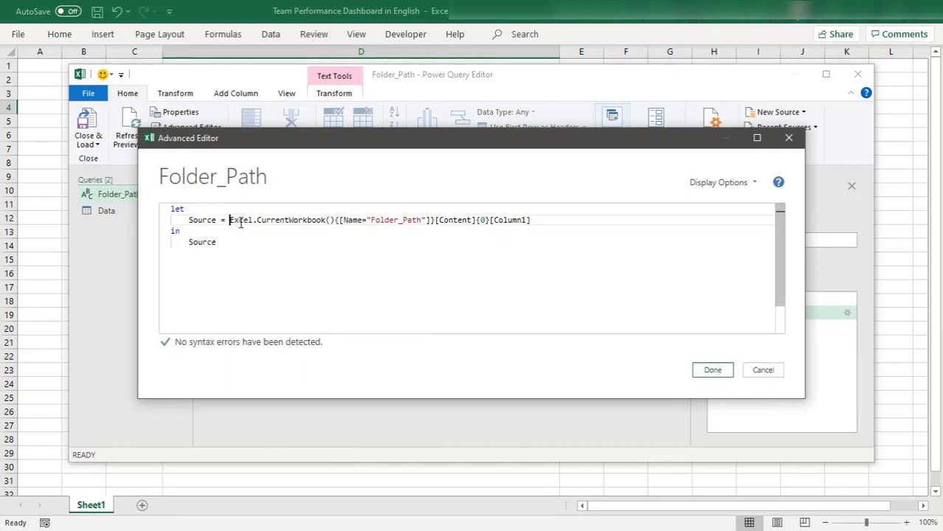
# - Copy the Excel.CurrentWorkbook(){[Name="Folder_Path"]}[Content]{0}[Column1] expression and use it to replace the hard-coded path in the Data query's Folder.Files source
pyautogui.moveTo(229, 220); pyautogui.dragTo(539, 223)
pyautogui.hotkey('ctrl', 'c')
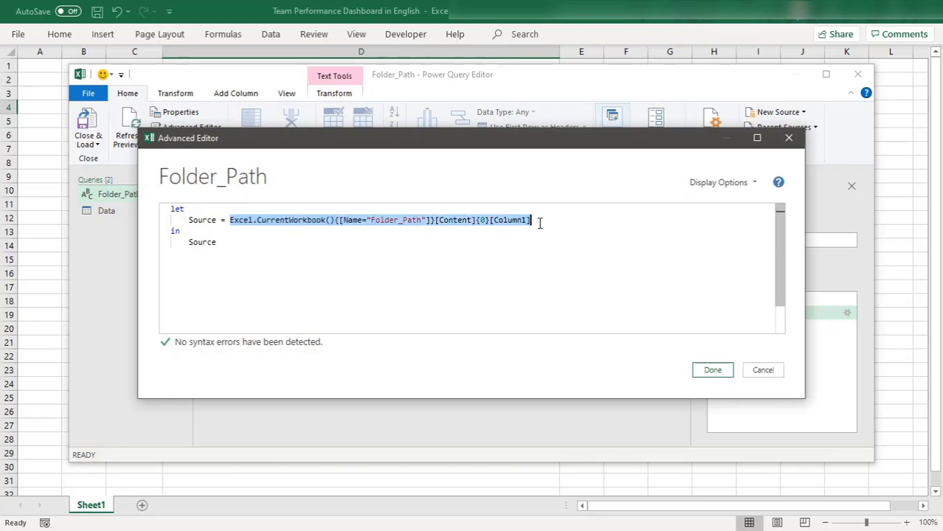
pyautogui.click(713, 370)
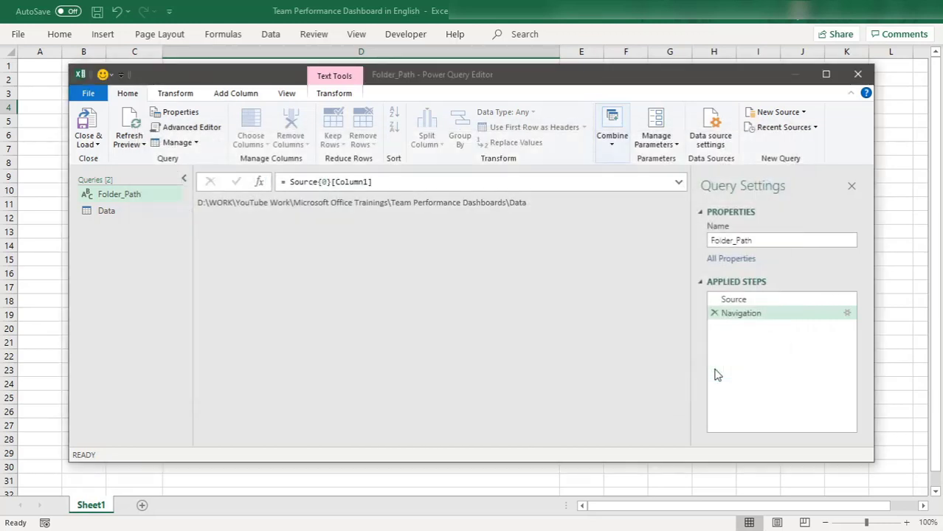
pyautogui.click(104, 212)
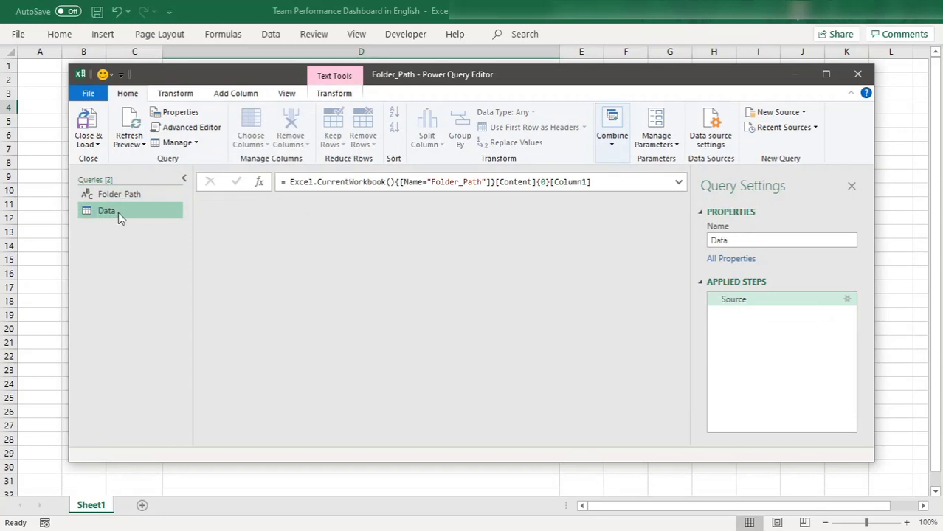
pyautogui.rightClick(120, 213)
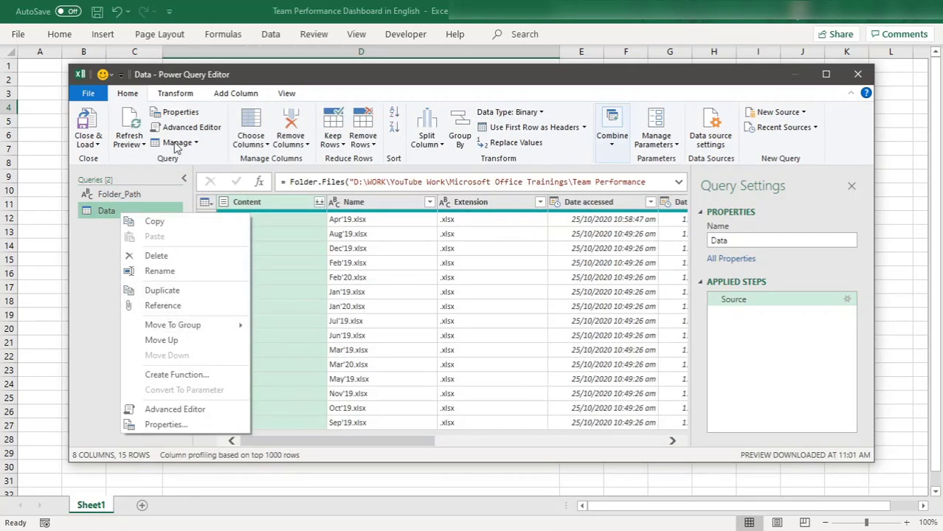
pyautogui.click(205, 129)
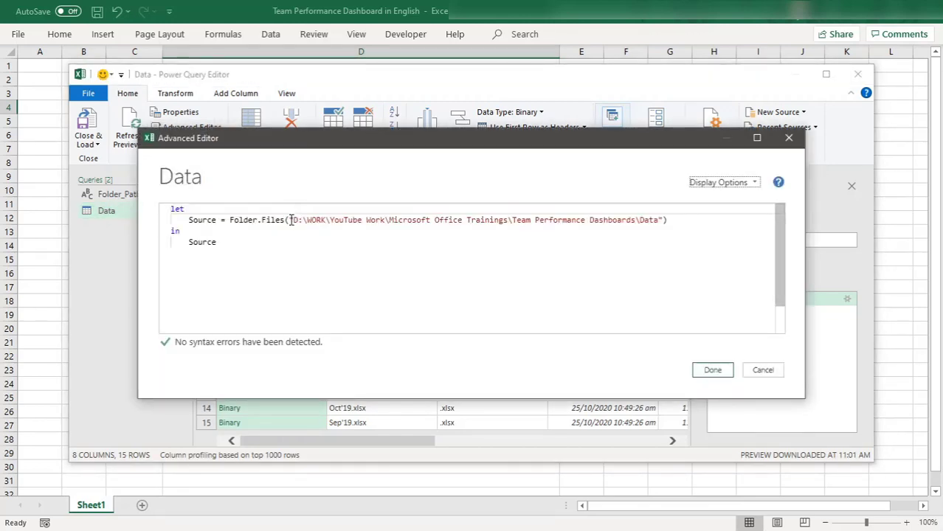
pyautogui.moveTo(291, 219); pyautogui.dragTo(664, 220)
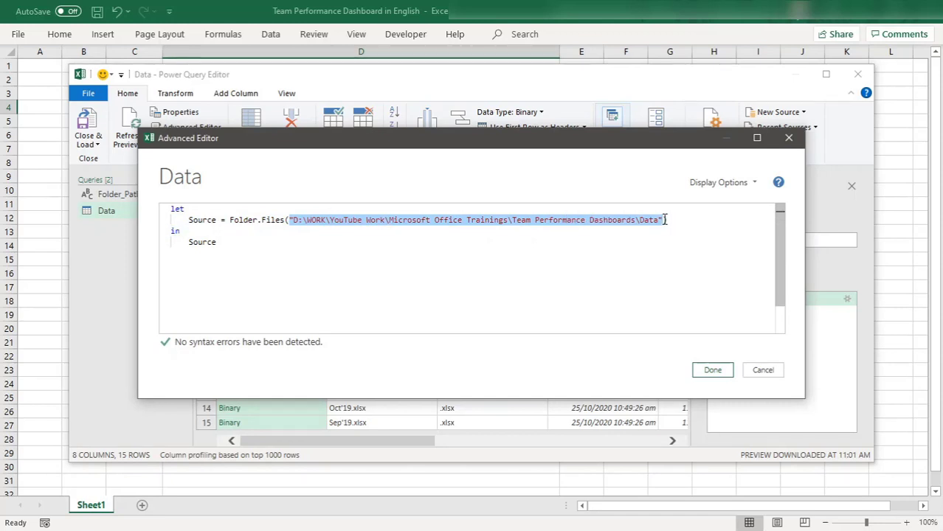
pyautogui.hotkey('ctrl', 'v')
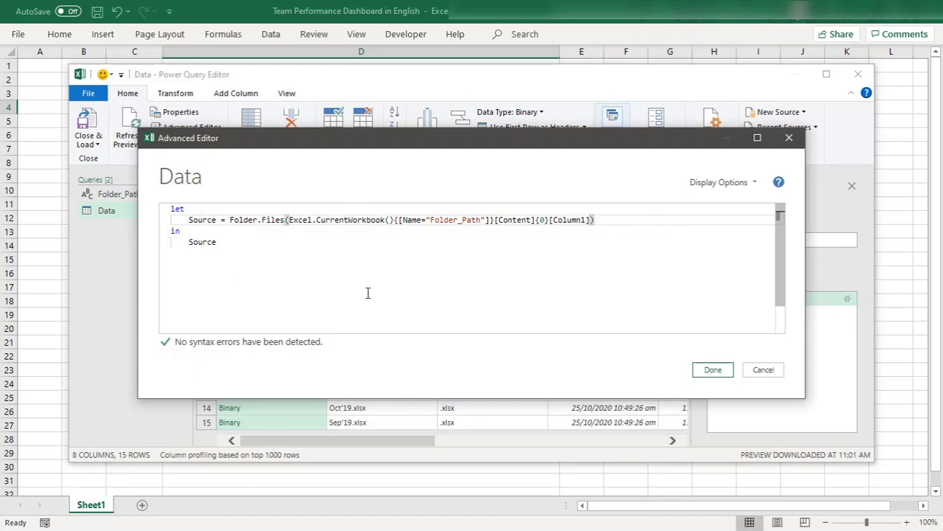
pyautogui.click(712, 373)
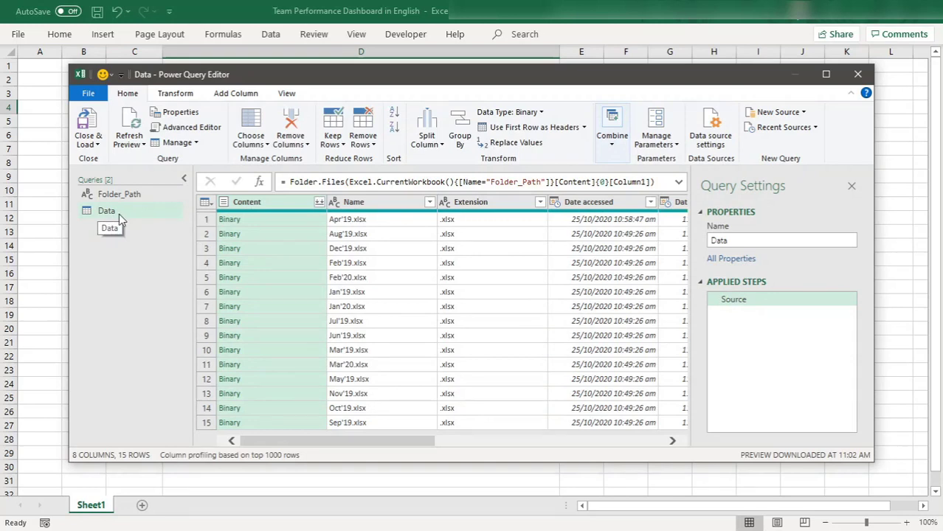
# - Delete the Folder_Path query and return to the Data query
pyautogui.click(128, 196)
pyautogui.rightClick(128, 196)
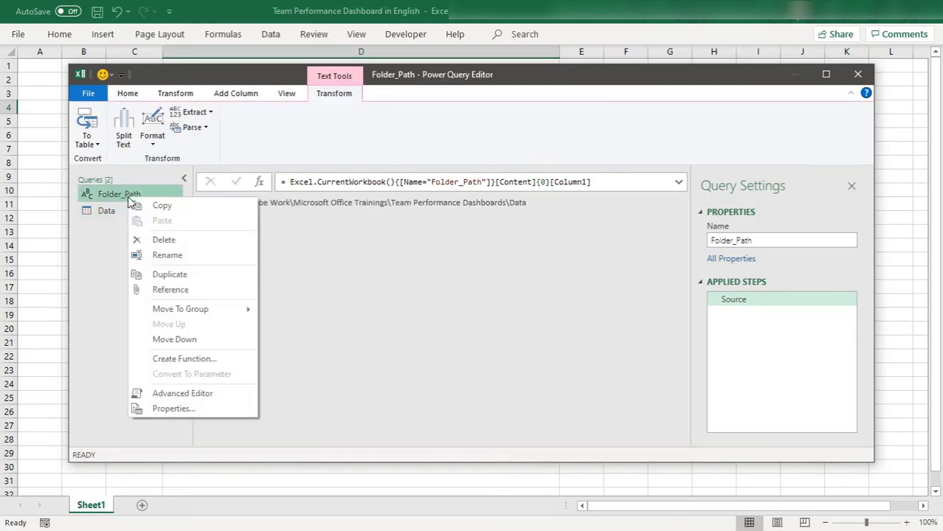
pyautogui.click(166, 246)
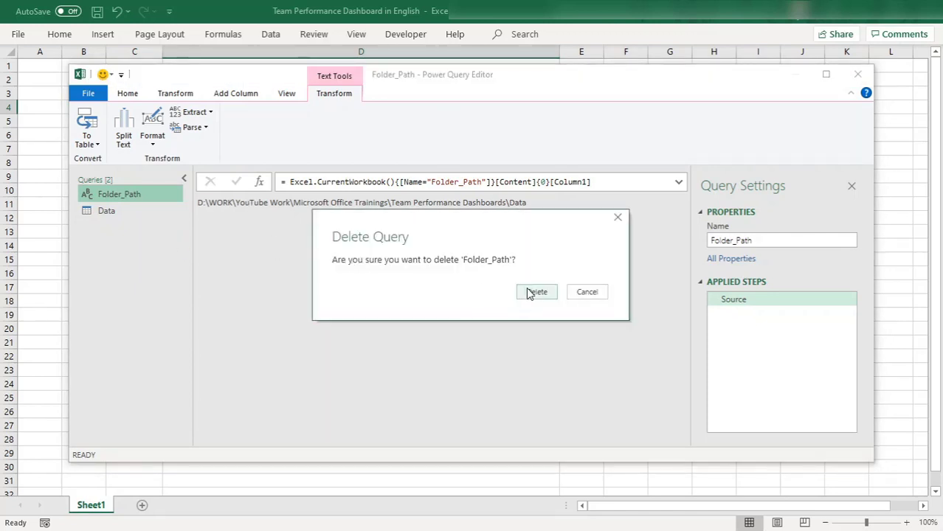
pyautogui.click(530, 292)
pyautogui.click(107, 195)
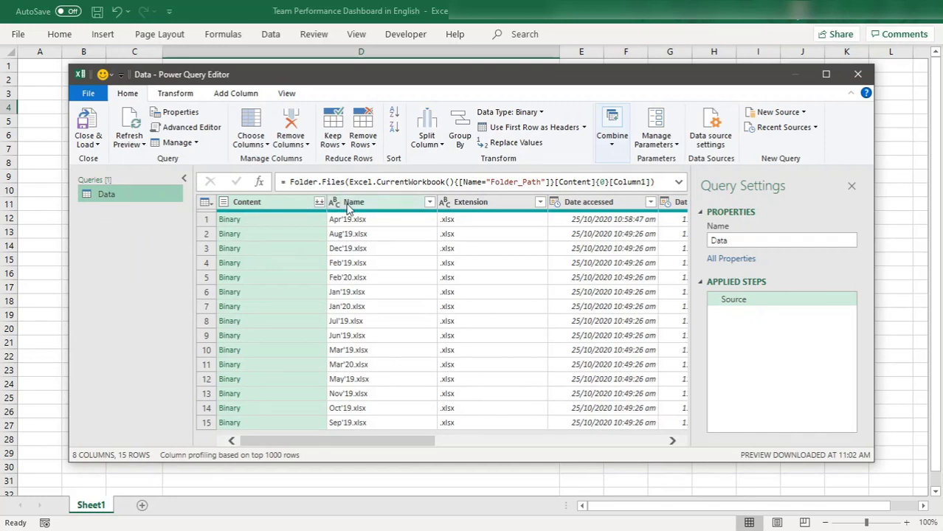
# - Remove all columns except Content from the Data query
pyautogui.click(285, 204)
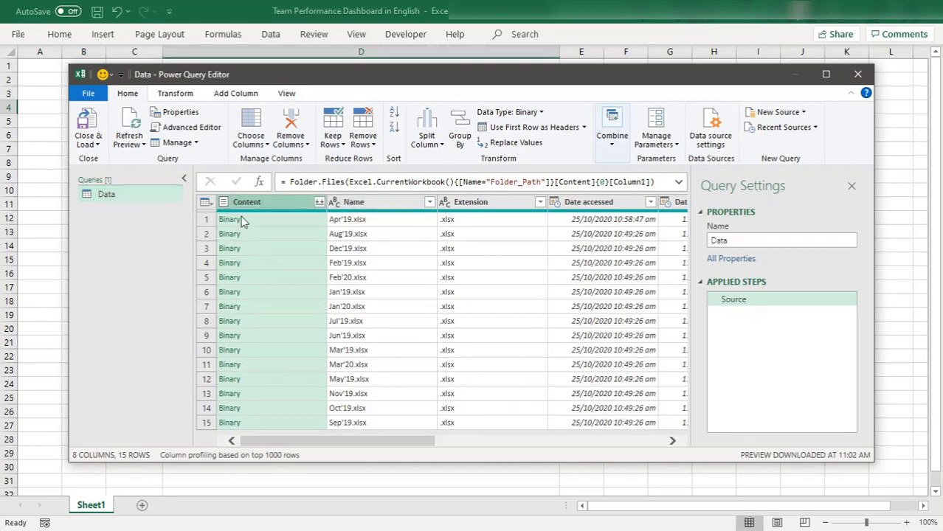
pyautogui.click(291, 142)
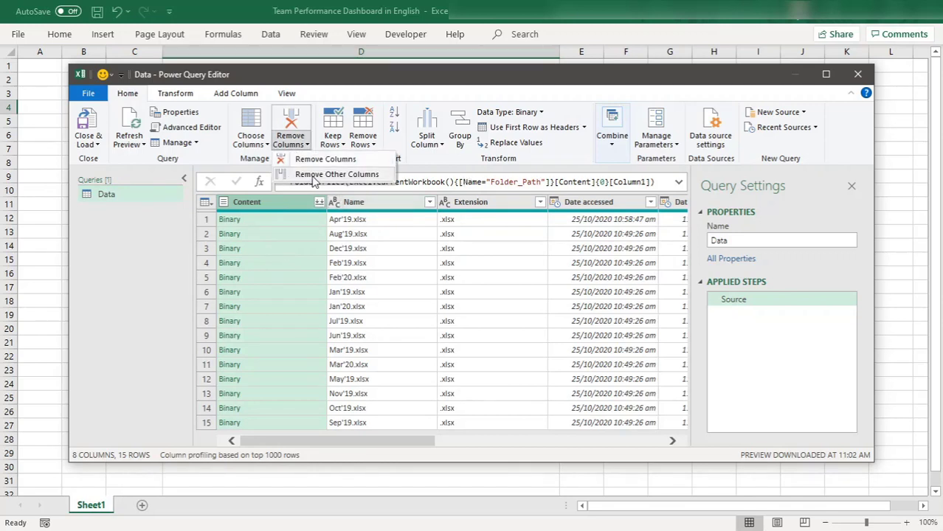
pyautogui.click(274, 205)
pyautogui.click(304, 146)
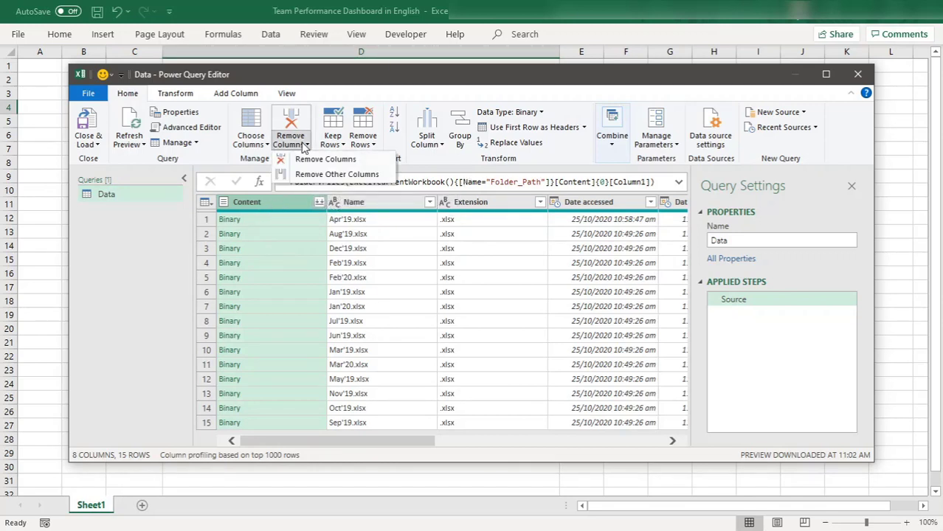
pyautogui.click(339, 174)
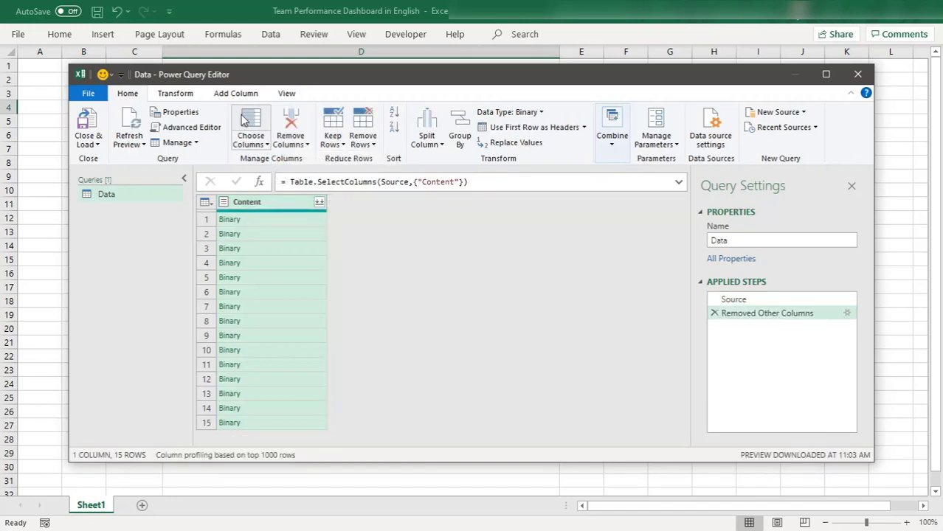
# - Start a new custom column in the Data query and name it File
pyautogui.click(237, 94)
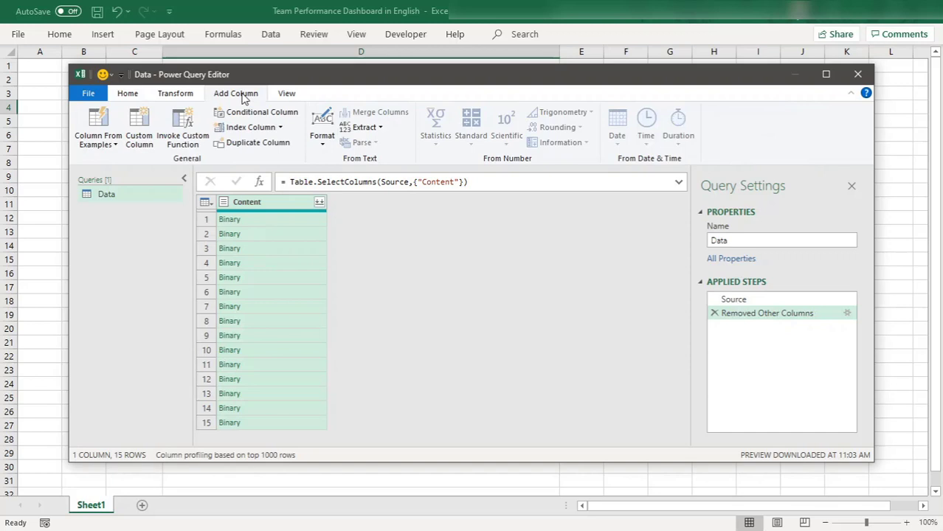
pyautogui.click(139, 131)
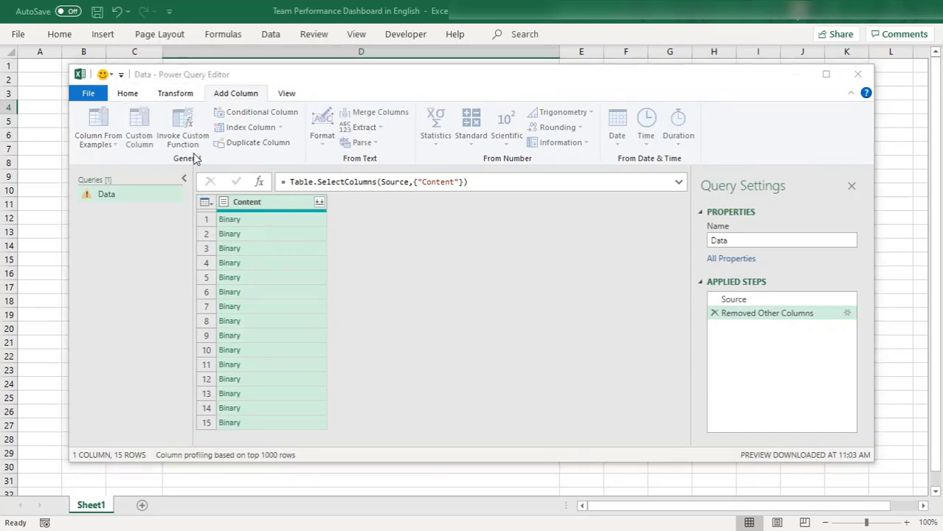
pyautogui.moveTo(317, 194); pyautogui.dragTo(246, 192)
pyautogui.write('D')
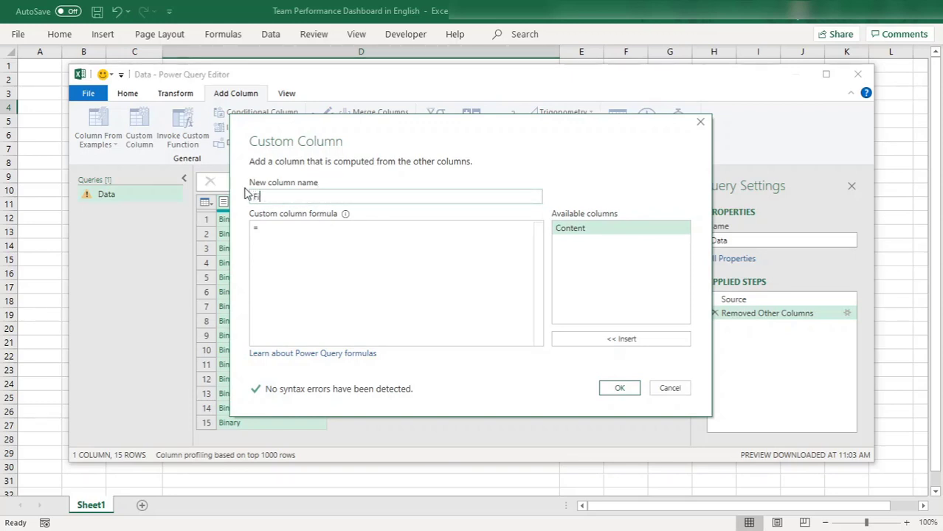
pyautogui.write('File')
# - Define the File column with the formula Excel.Workbook([Content],true) and add it to the Data query
pyautogui.click(279, 227)
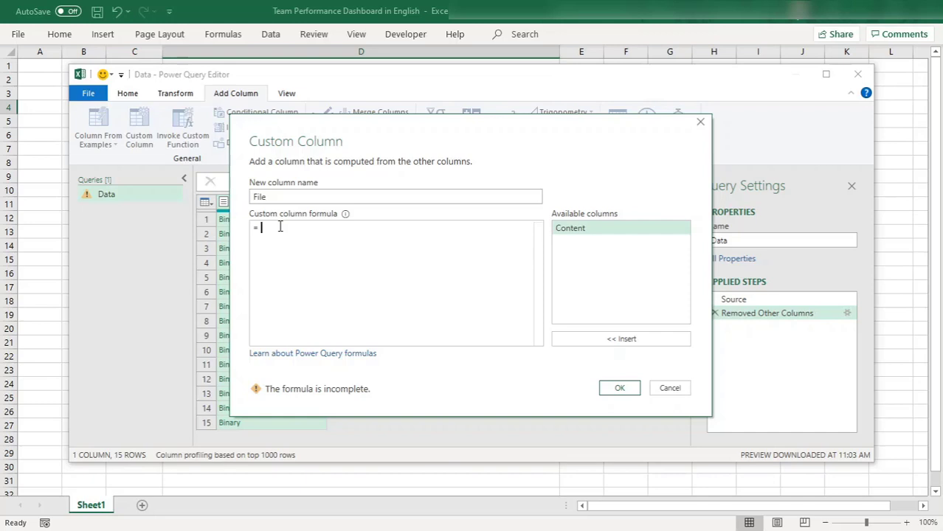
pyautogui.write('C')
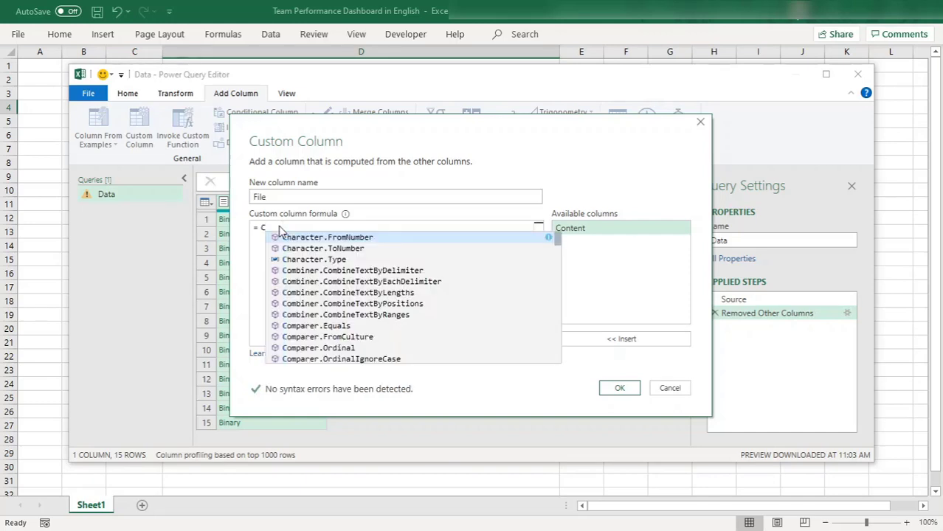
pyautogui.press('BackSpace')
pyautogui.write('Ex')
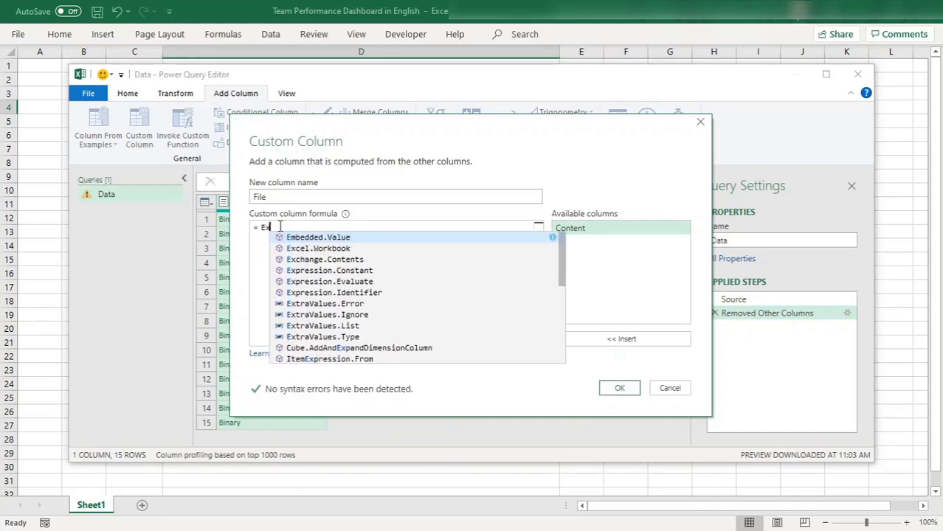
pyautogui.write('cel.Work')
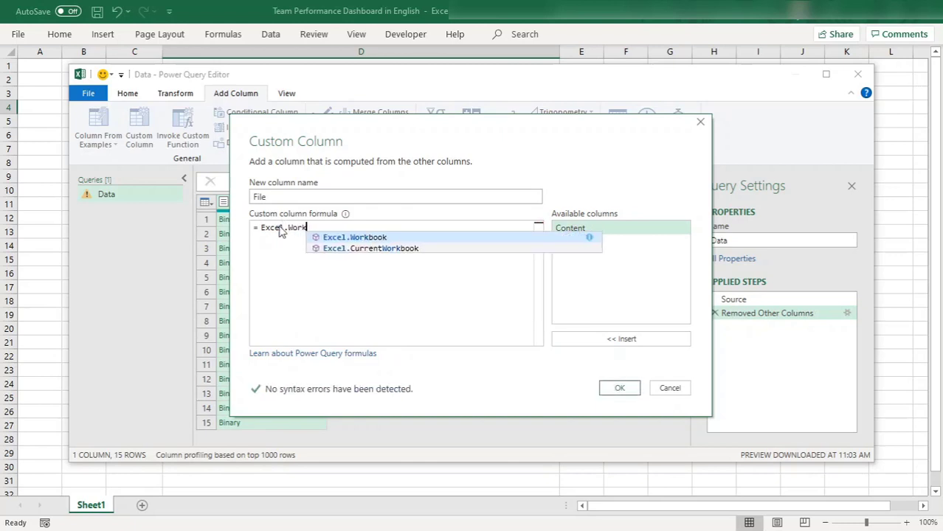
pyautogui.press('Tab')
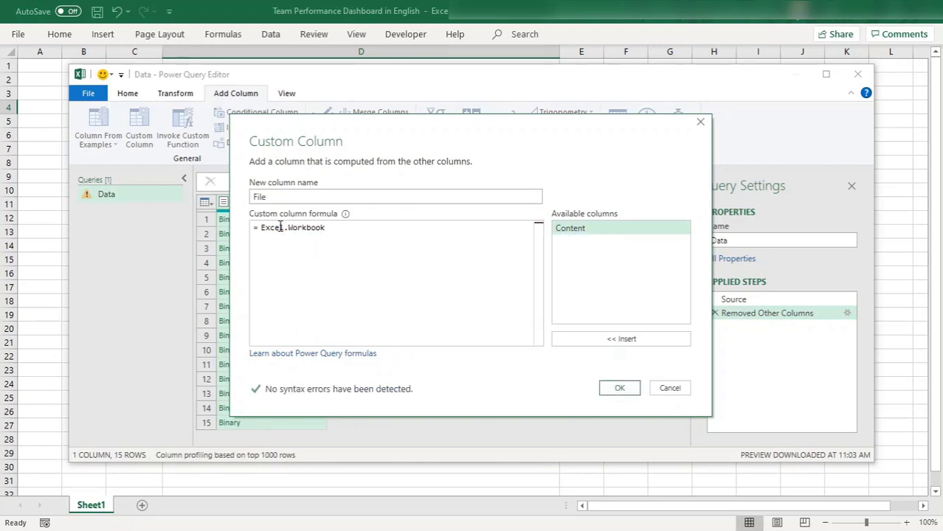
pyautogui.write('(')
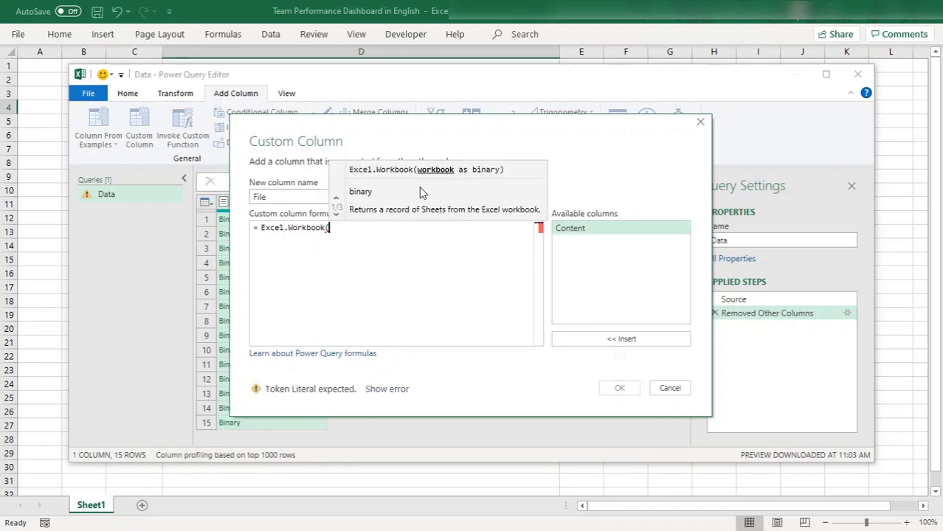
pyautogui.doubleClick(568, 230)
pyautogui.write(',')
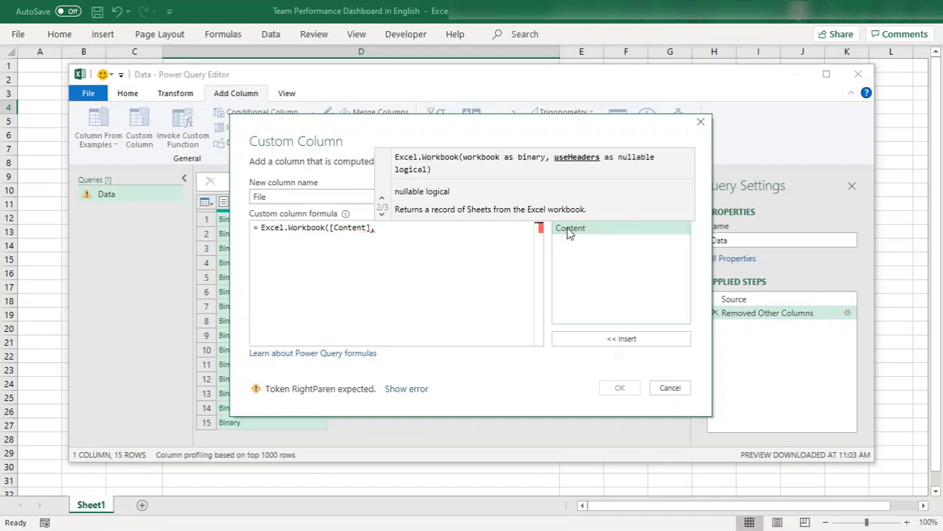
pyautogui.write('true)')
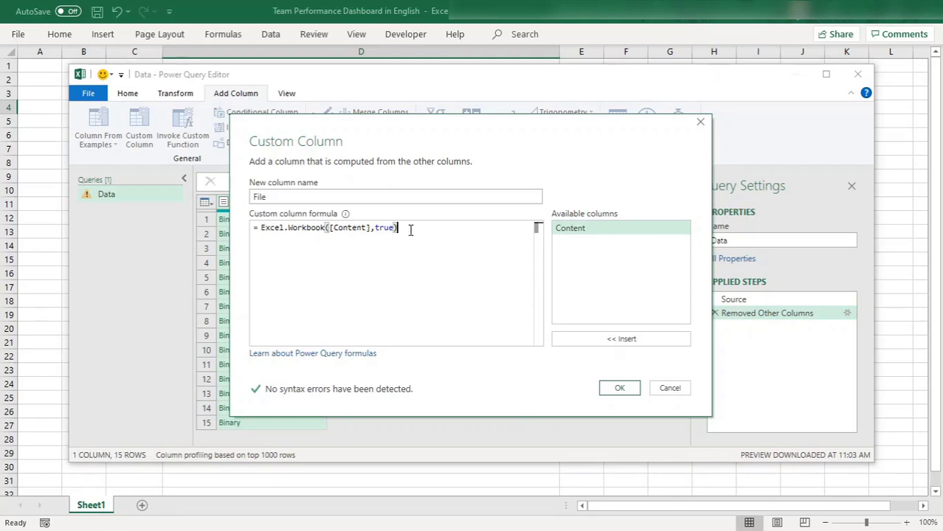
pyautogui.keyDown('shift'); pyautogui.click(262, 227); pyautogui.keyUp('shift')
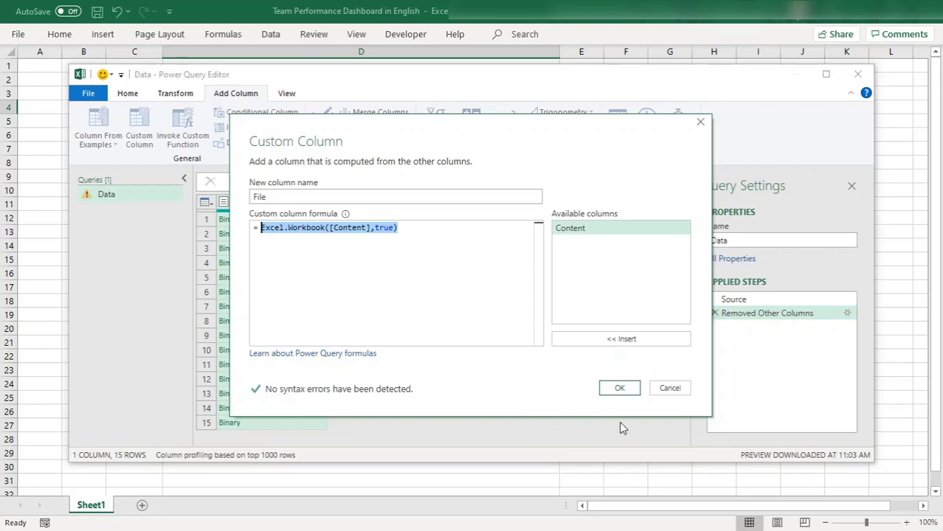
pyautogui.click(624, 387)
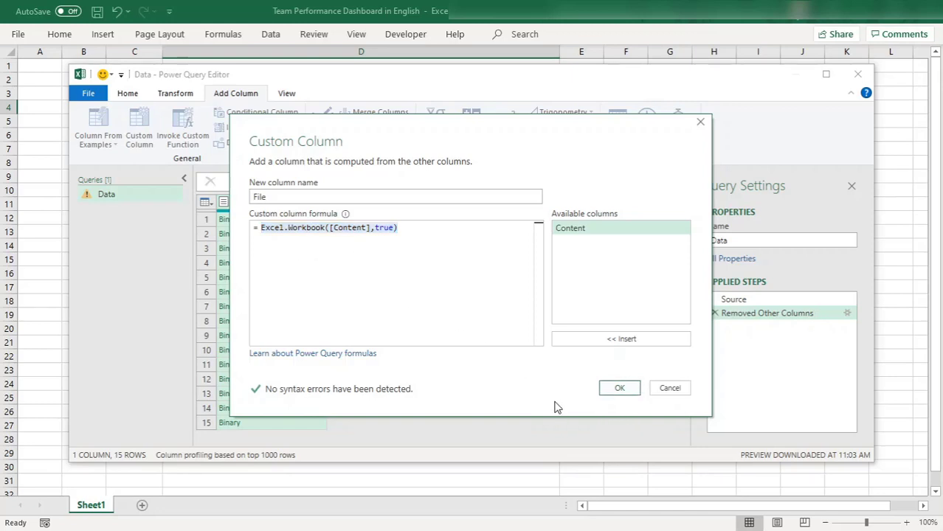
pyautogui.click(634, 389)
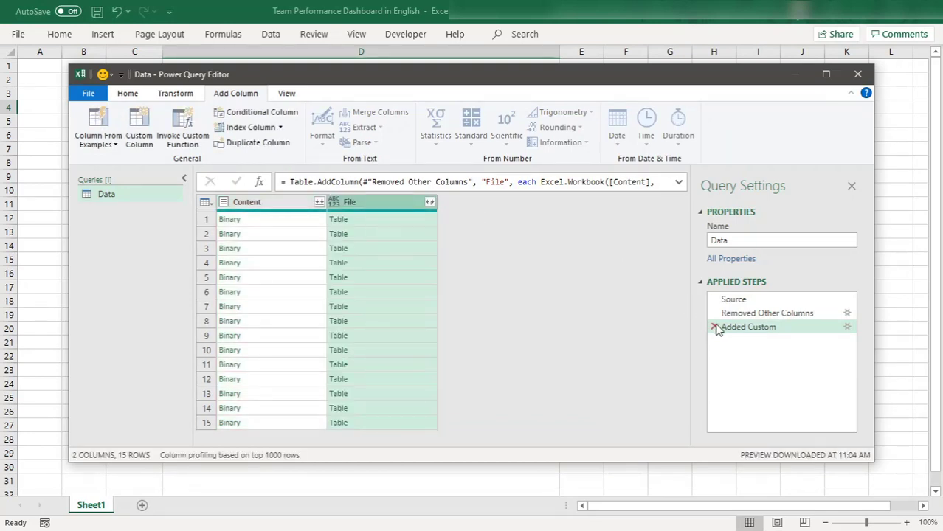
# - Expand the File column into all of its fields without using the original column name as prefix
pyautogui.rightClick(427, 203)
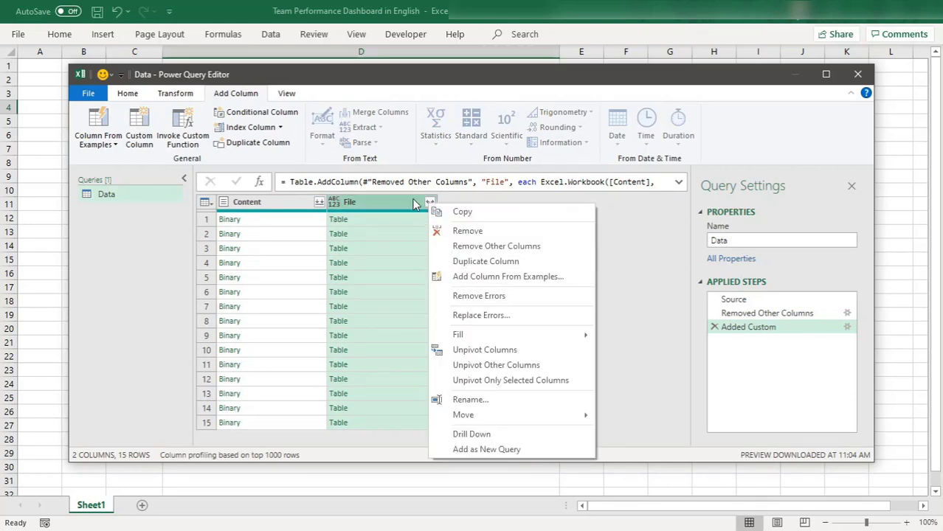
pyautogui.click(415, 206)
pyautogui.click(431, 204)
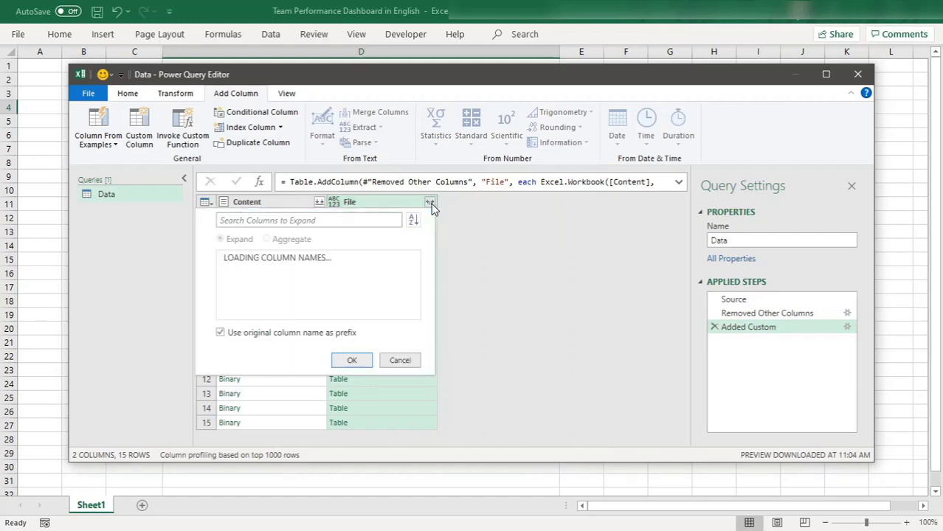
pyautogui.click(220, 347)
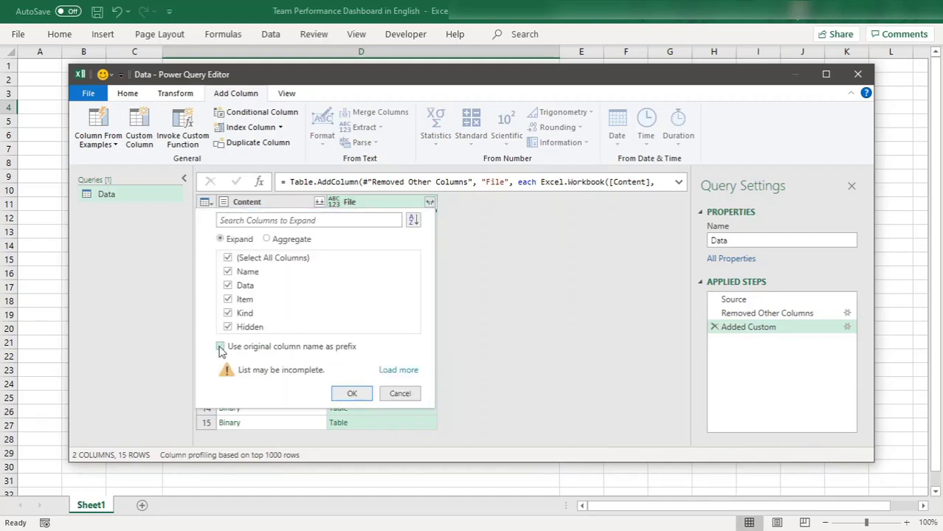
pyautogui.click(352, 394)
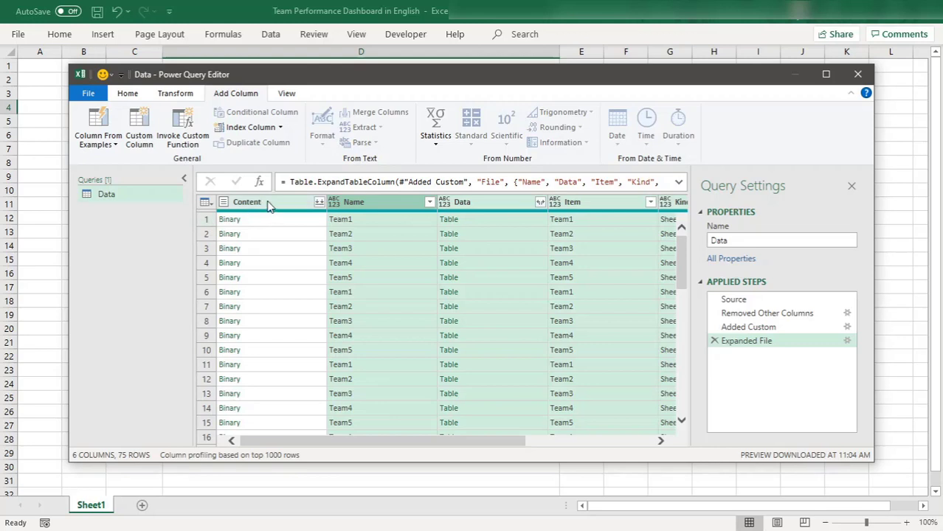
# - Remove all columns except Name and Data from the Data query
pyautogui.click(362, 207)
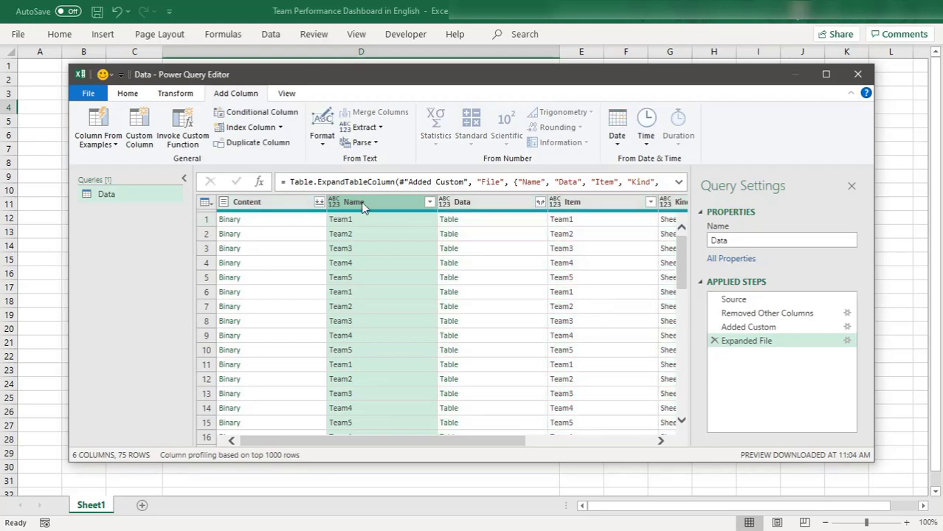
pyautogui.keyDown('ctrl'); pyautogui.click(468, 210); pyautogui.keyUp('ctrl')
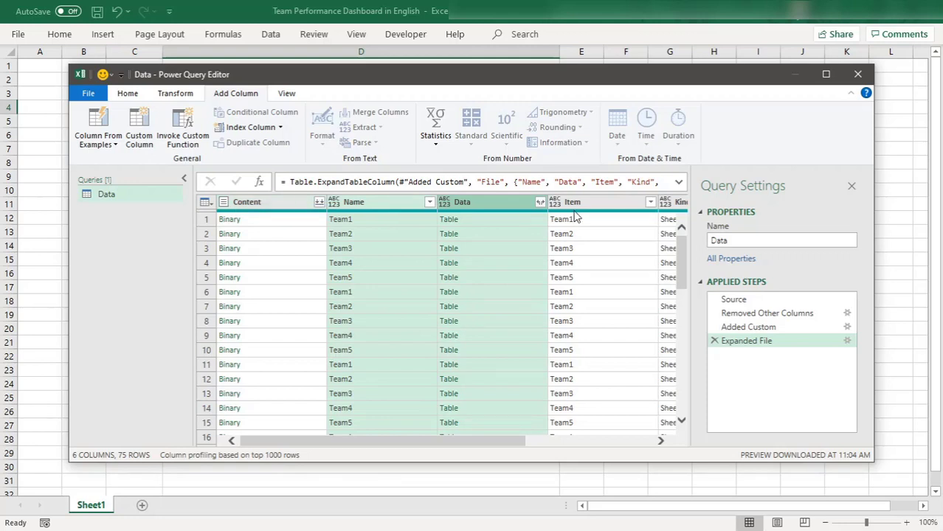
pyautogui.click(660, 441)
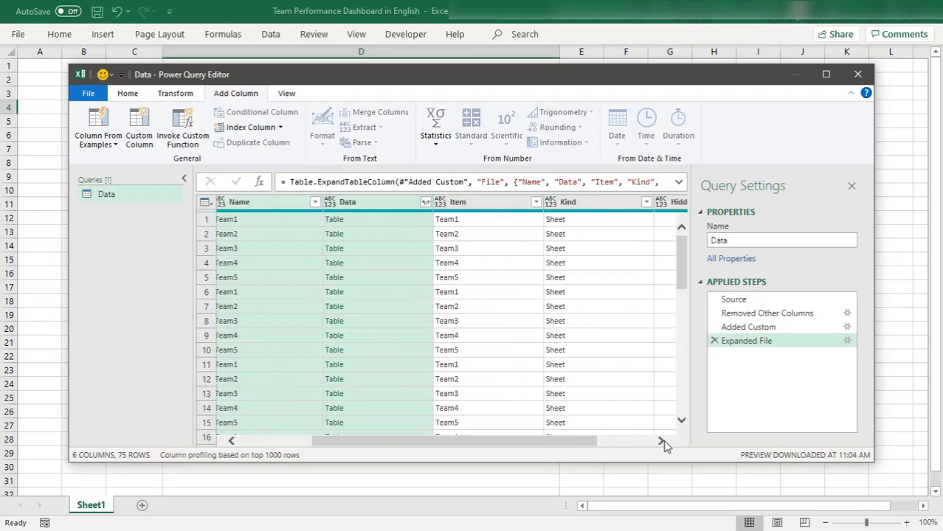
pyautogui.click(252, 442)
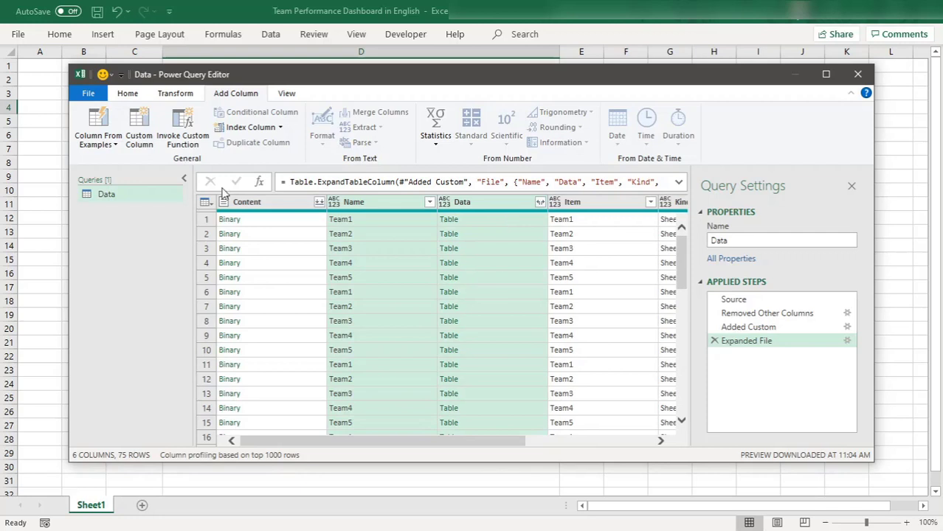
pyautogui.click(128, 94)
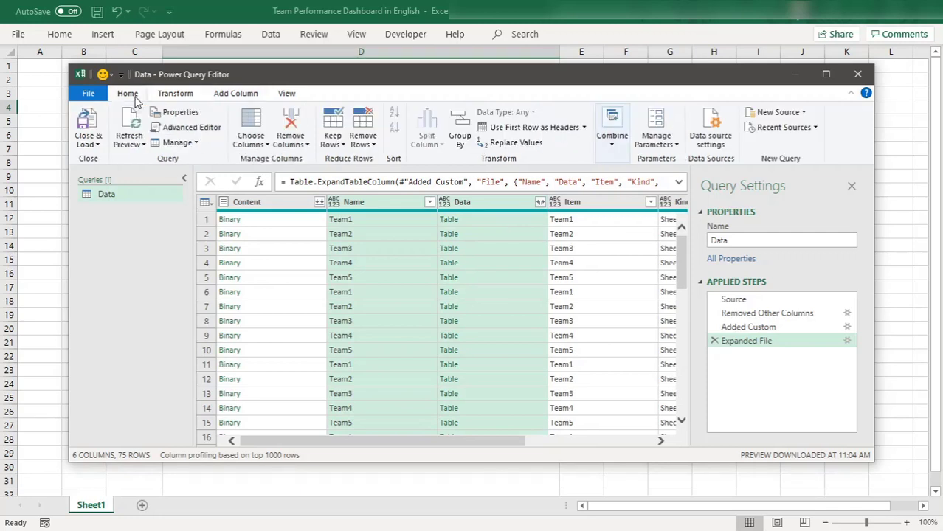
pyautogui.click(391, 202)
pyautogui.keyDown('ctrl'); pyautogui.click(468, 207); pyautogui.keyUp('ctrl')
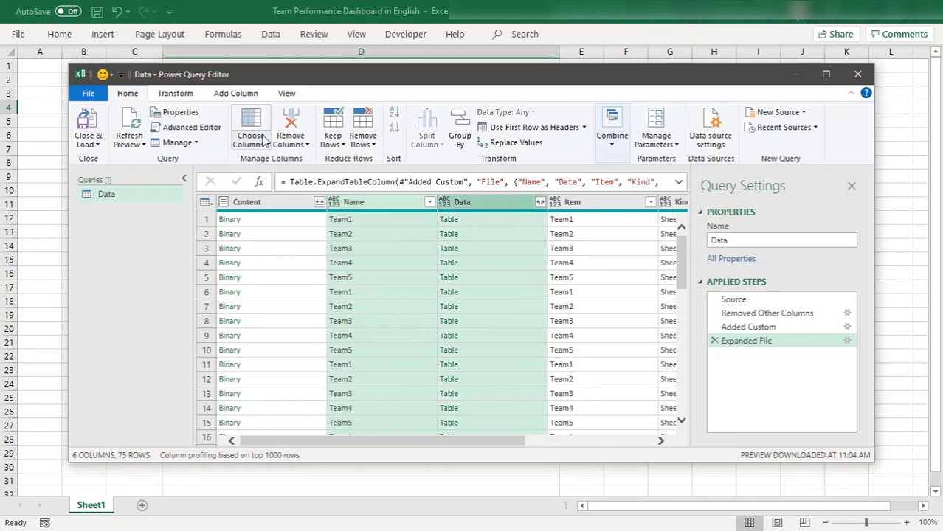
pyautogui.click(297, 141)
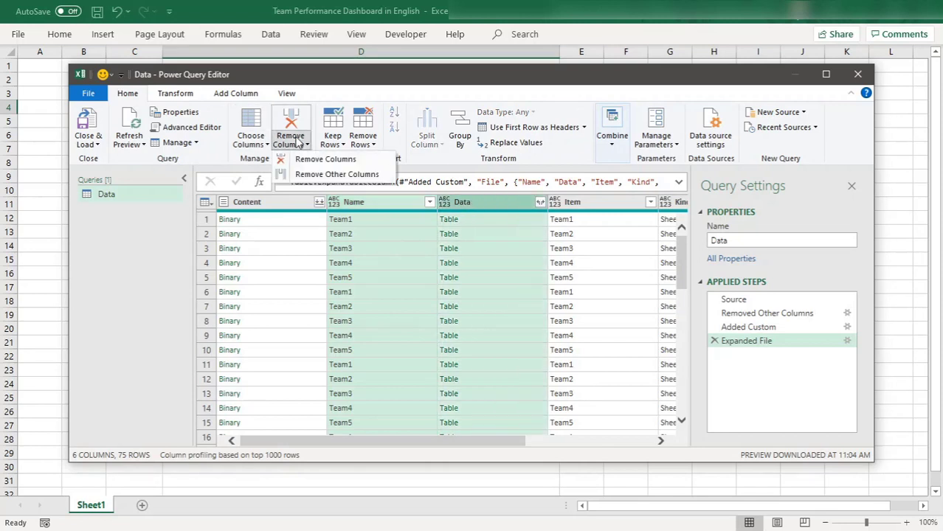
pyautogui.click(336, 174)
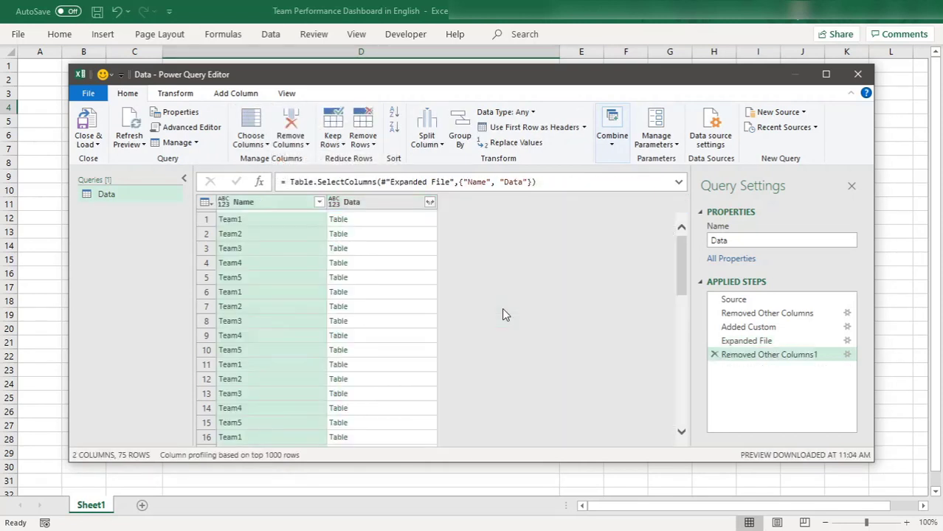
# - Expand the Data column into Date, Gross Sales, Discount and Cost without a prefix, and rename the Name column to Team
pyautogui.click(430, 203)
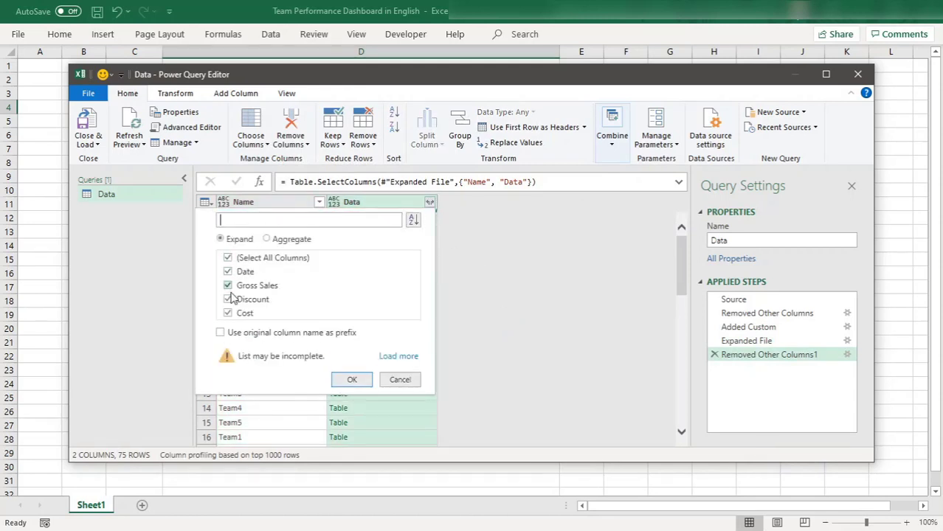
pyautogui.click(348, 379)
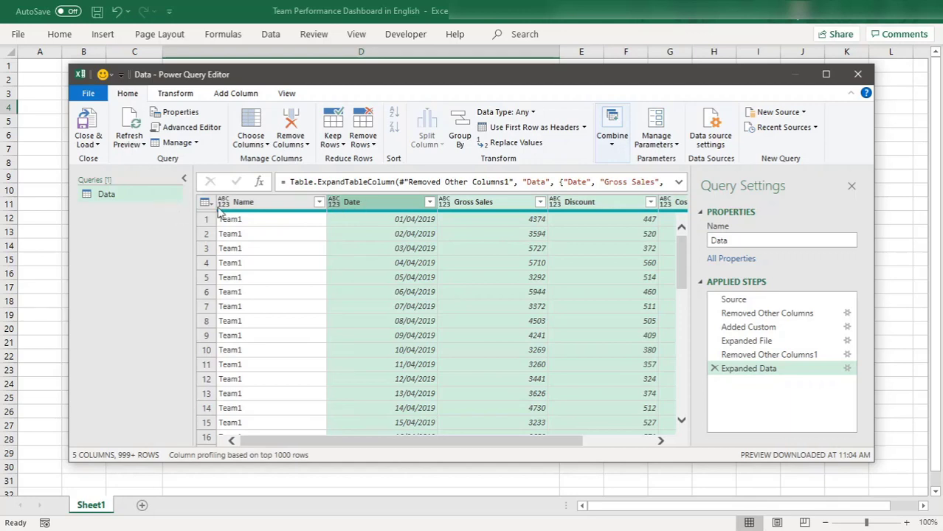
pyautogui.doubleClick(253, 204)
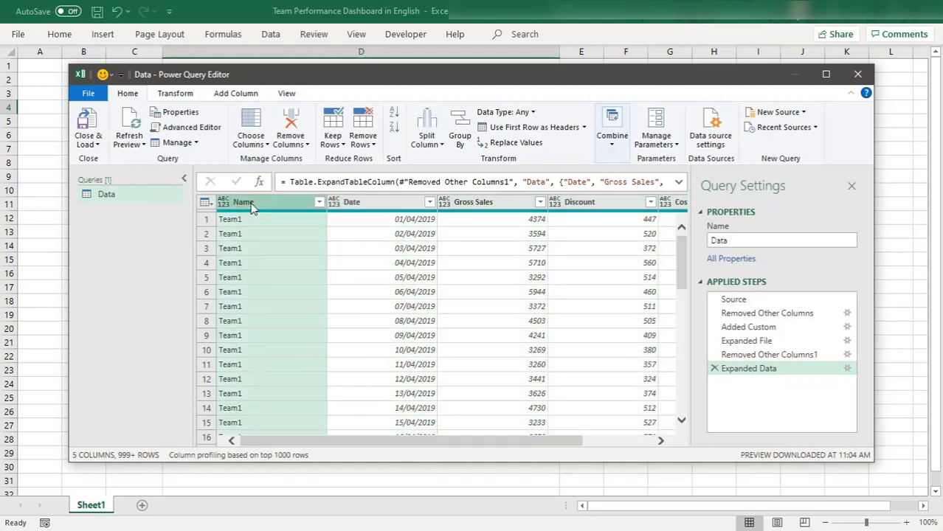
pyautogui.write('Te')
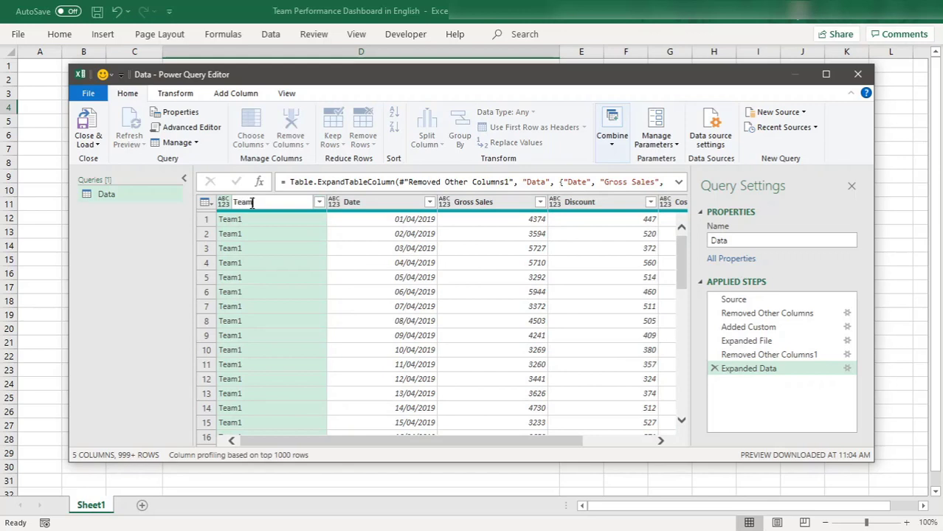
pyautogui.press('Return')
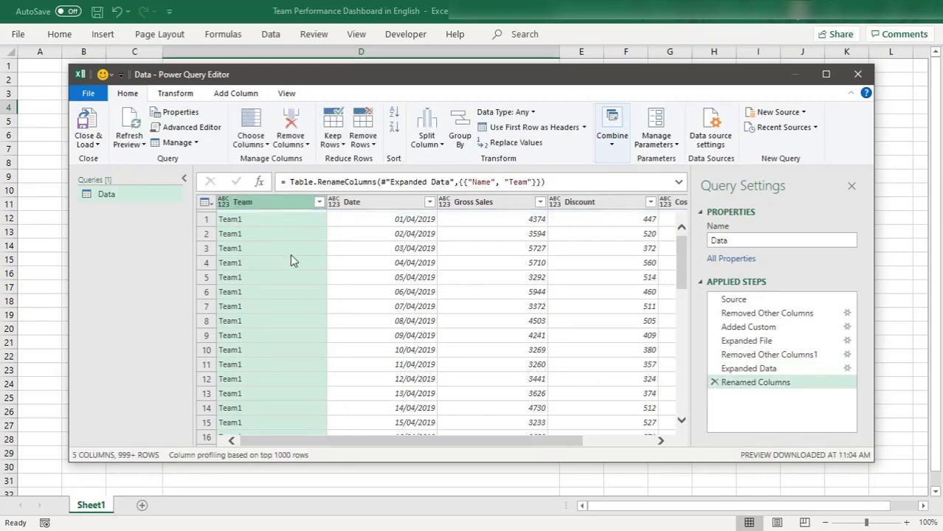
# - Set the Date column's data type to Date and the Gross Sales, Discount and Cost columns to Currency
pyautogui.click(333, 205)
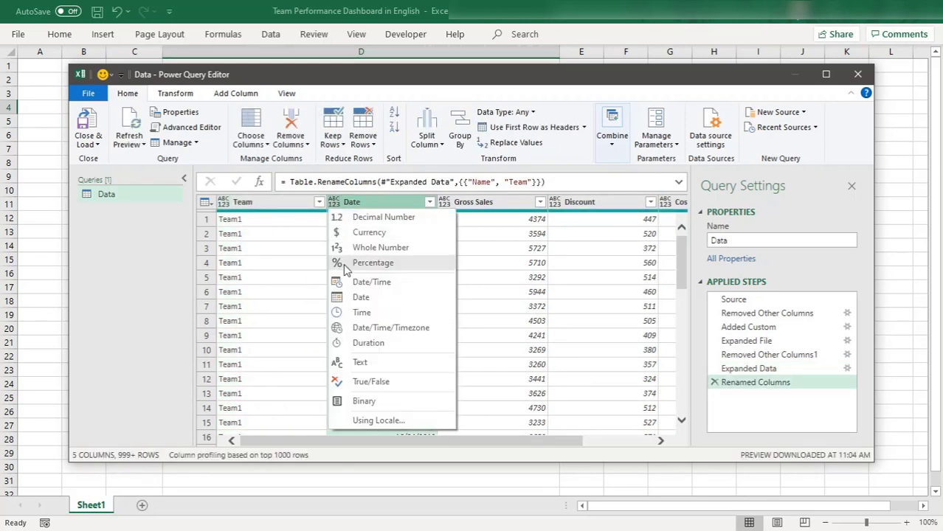
pyautogui.click(359, 297)
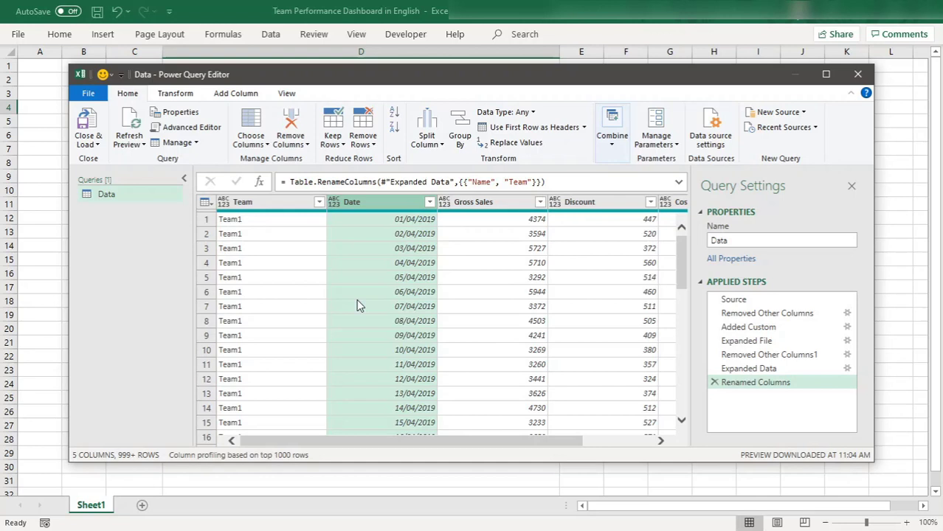
pyautogui.click(444, 203)
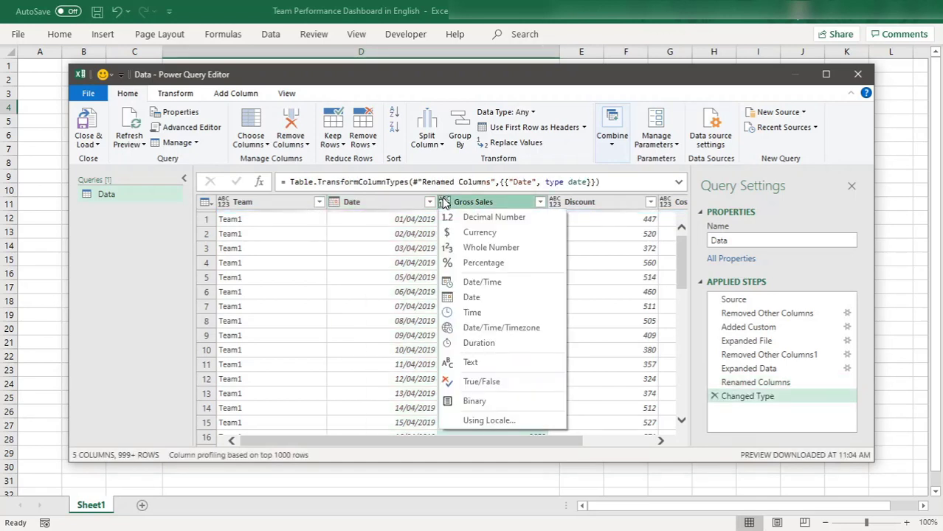
pyautogui.click(473, 235)
pyautogui.click(556, 205)
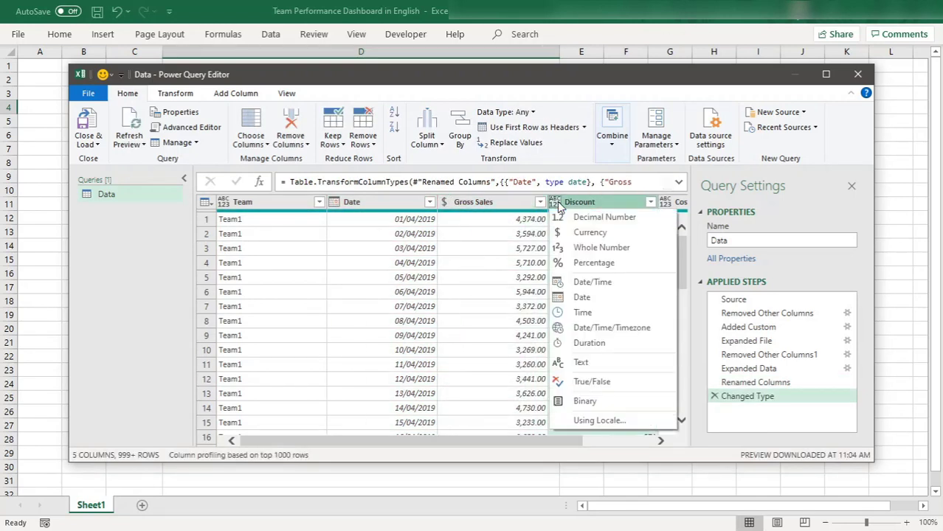
pyautogui.click(574, 234)
pyautogui.press('Right')
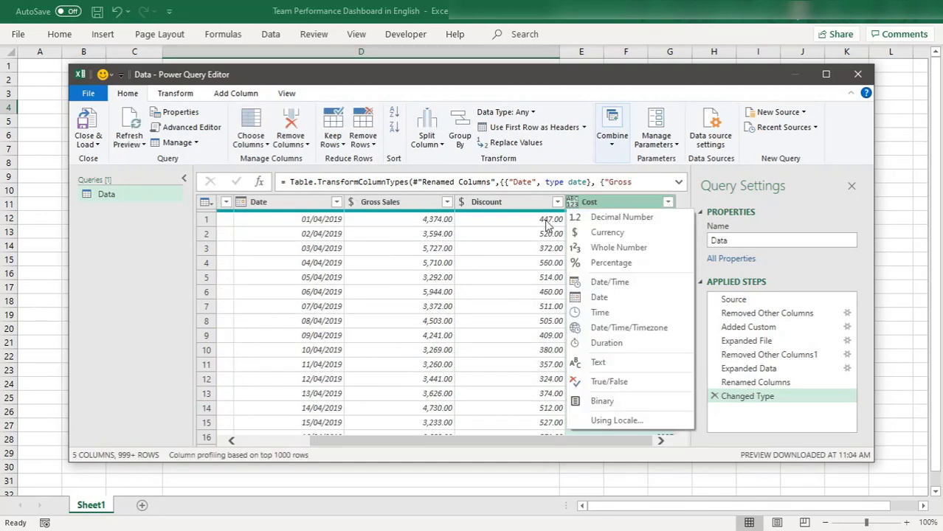
pyautogui.click(601, 233)
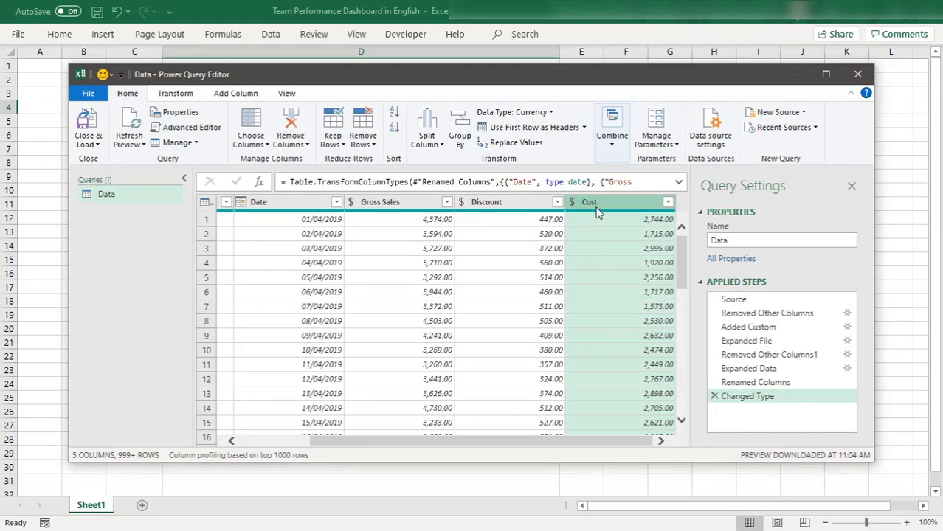
# - Add a custom column named Net Sales with the formula [Gross Sales]-[Discount] and set its data type to Currency
pyautogui.click(237, 95)
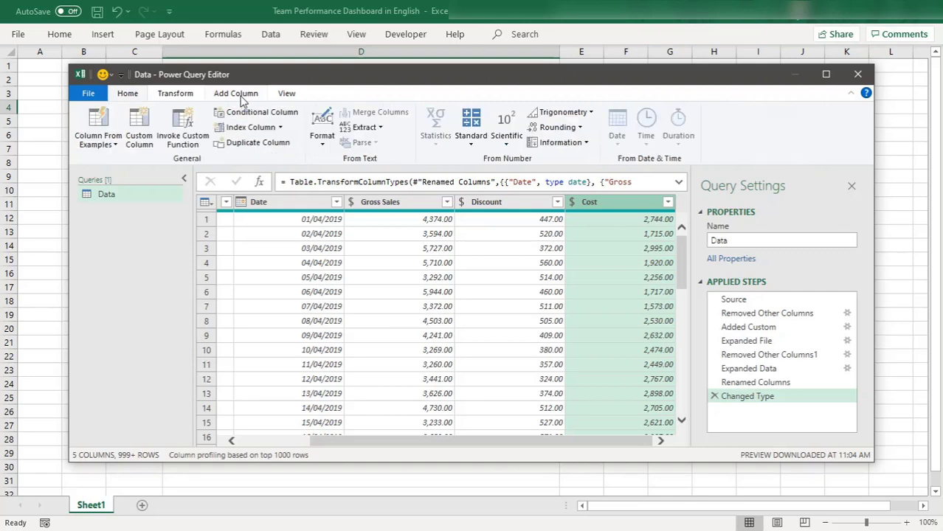
pyautogui.click(136, 145)
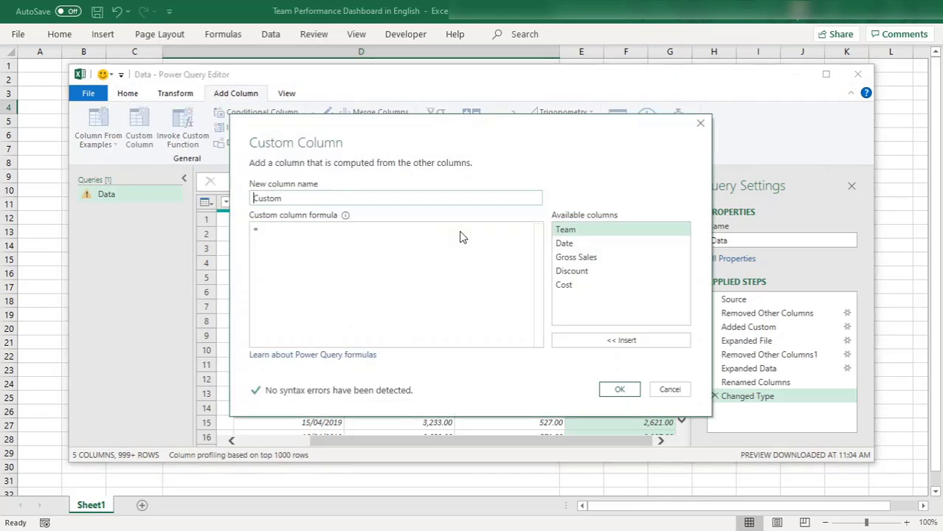
pyautogui.moveTo(317, 198); pyautogui.dragTo(231, 199)
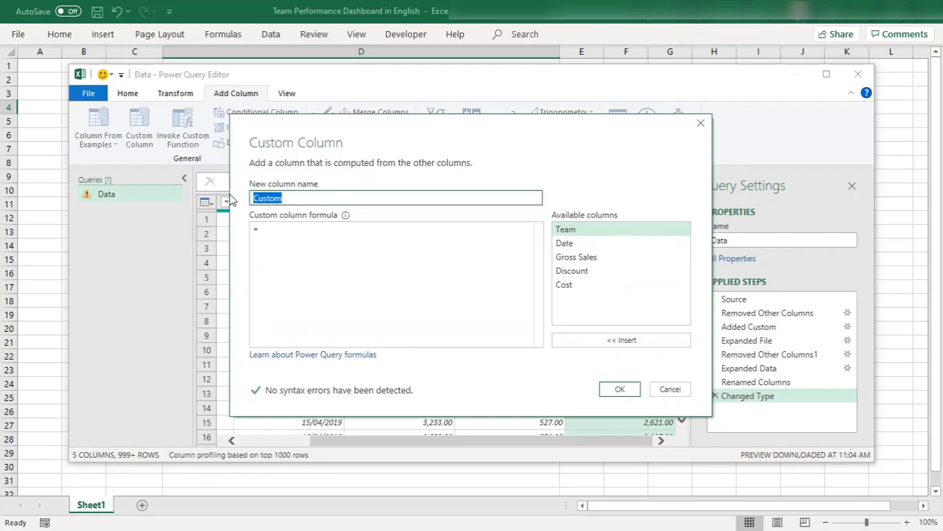
pyautogui.write('Net Sales')
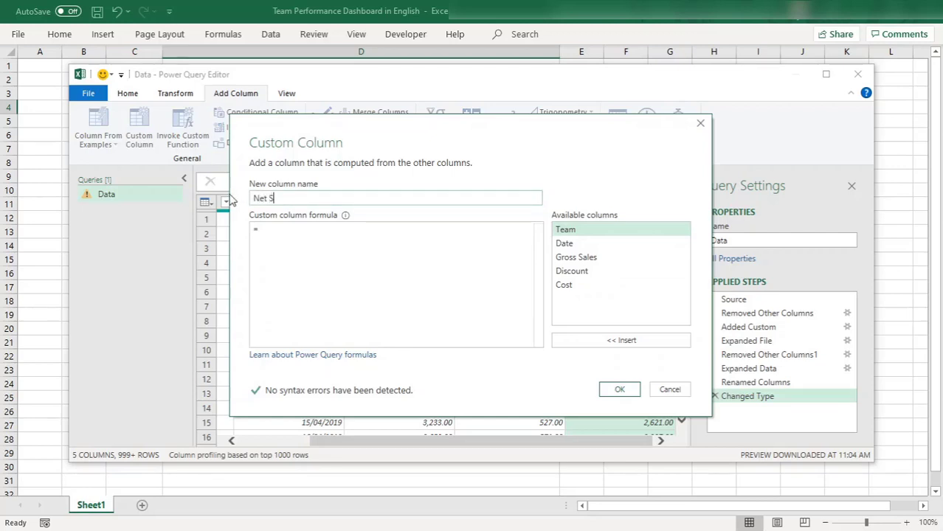
pyautogui.click(574, 258)
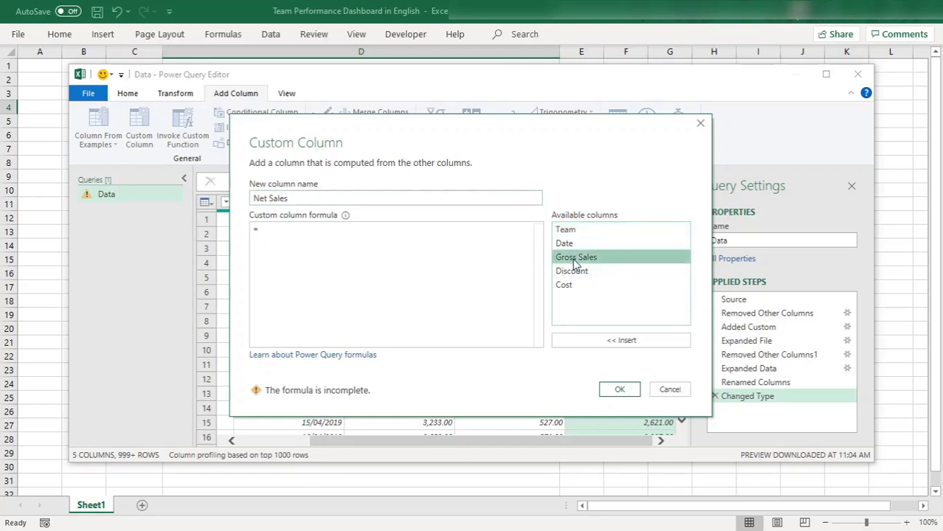
pyautogui.doubleClick(574, 259)
pyautogui.write('-')
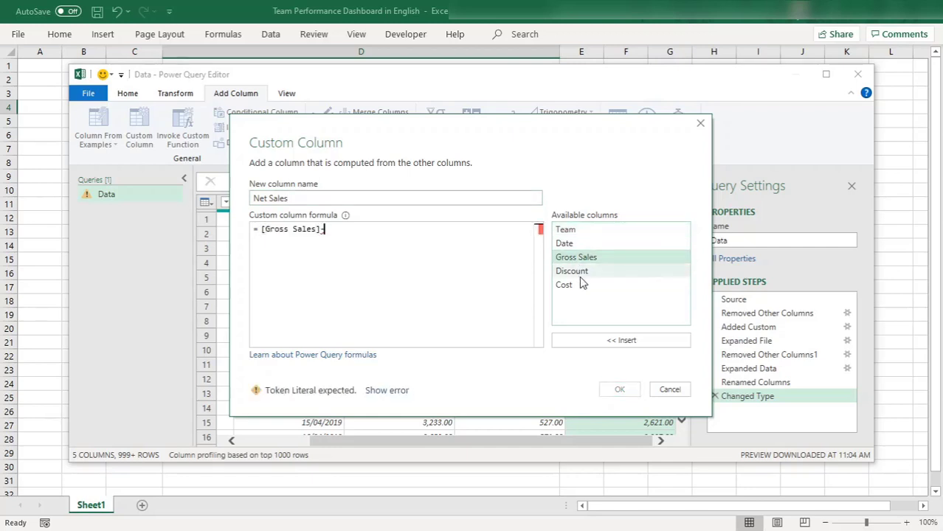
pyautogui.click(585, 273)
pyautogui.doubleClick(587, 272)
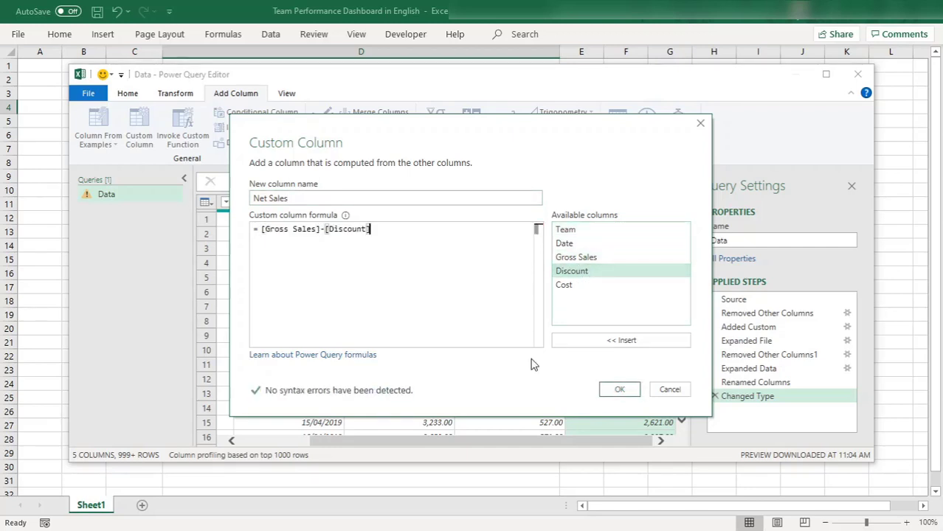
pyautogui.click(620, 389)
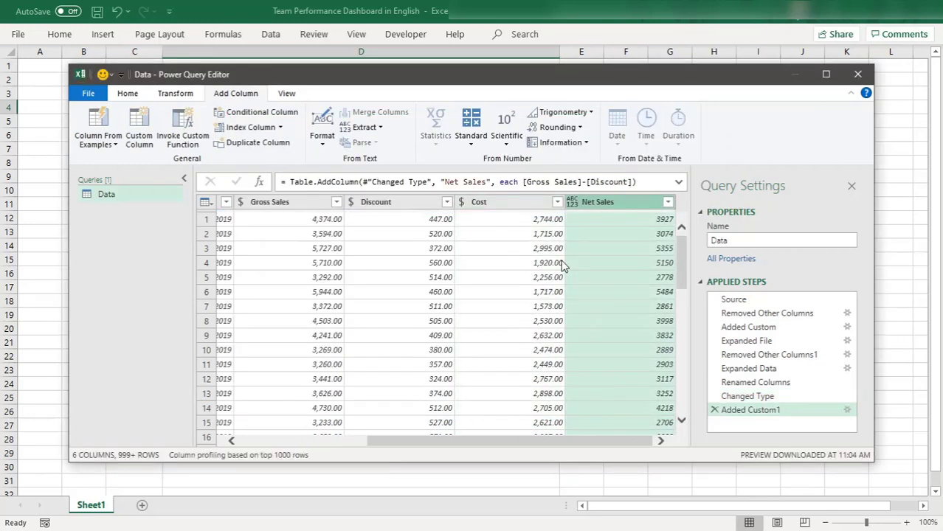
pyautogui.click(572, 202)
pyautogui.click(575, 233)
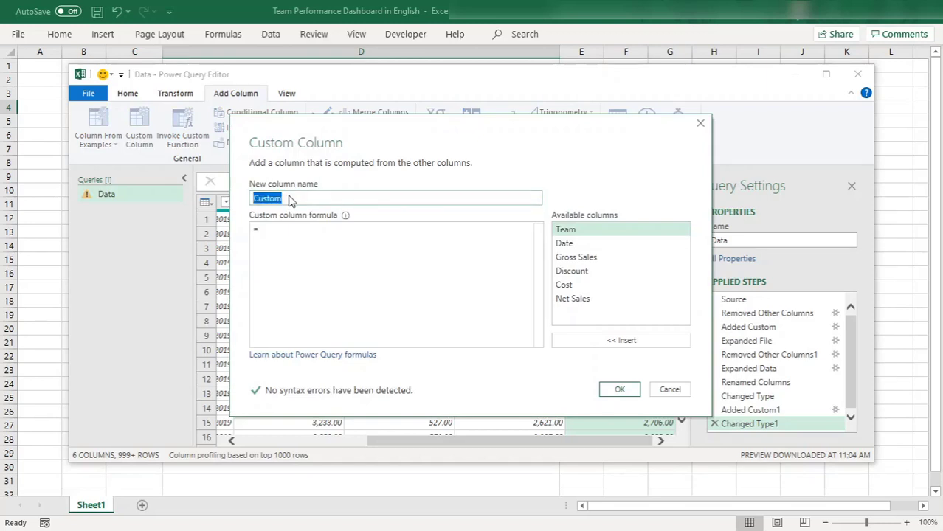
# - Add a custom column named Gross Margin with the formula [Net Sales]-[Cost] and set its data type to Currency
pyautogui.write('G')
pyautogui.write('ross Pe')
pyautogui.press('BackSpace')
pyautogui.press('BackSpace')
pyautogui.write('Margin')
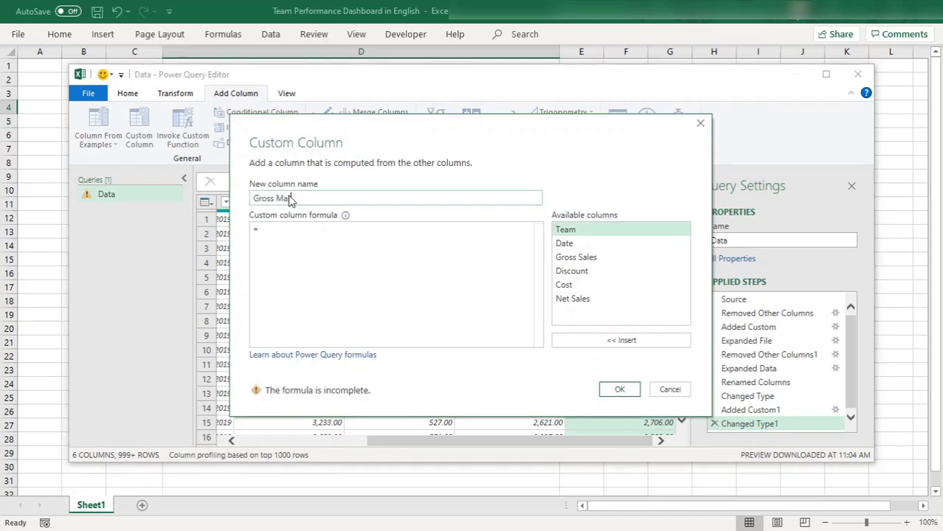
pyautogui.click(299, 245)
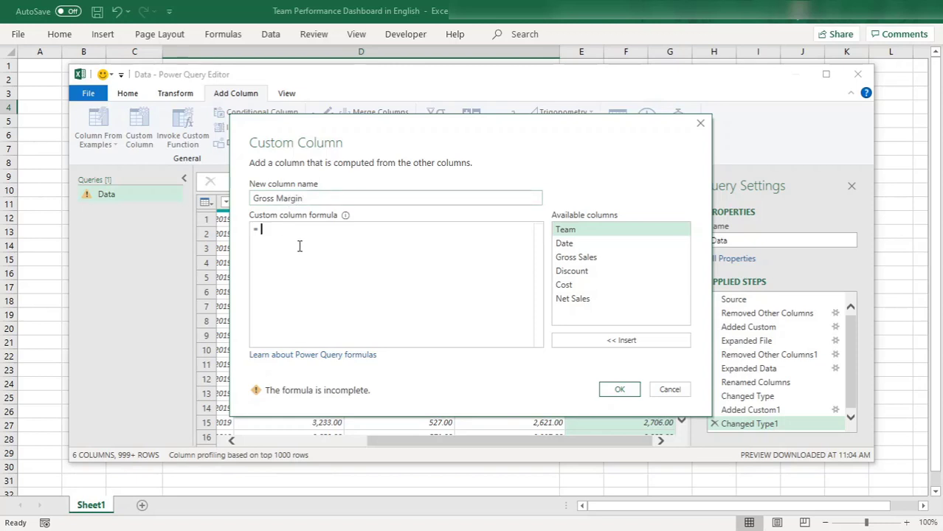
pyautogui.doubleClick(562, 301)
pyautogui.write('-')
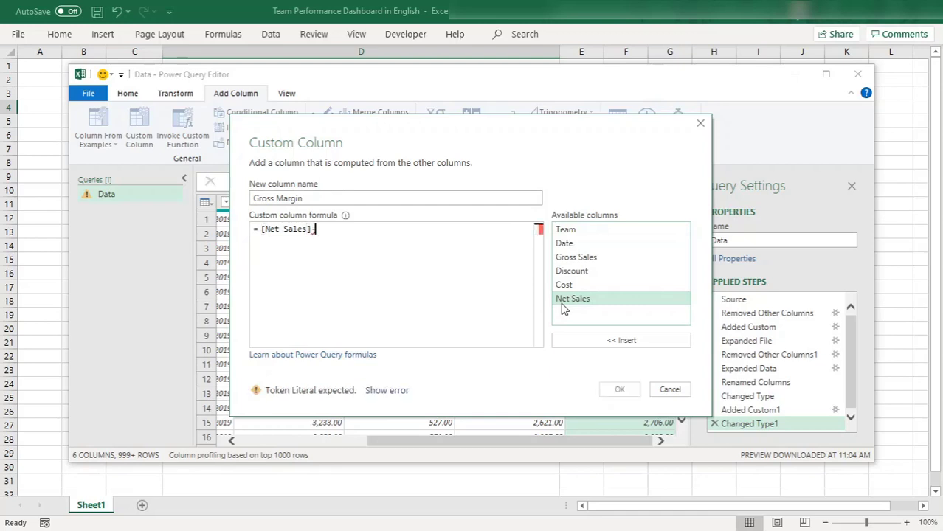
pyautogui.doubleClick(563, 287)
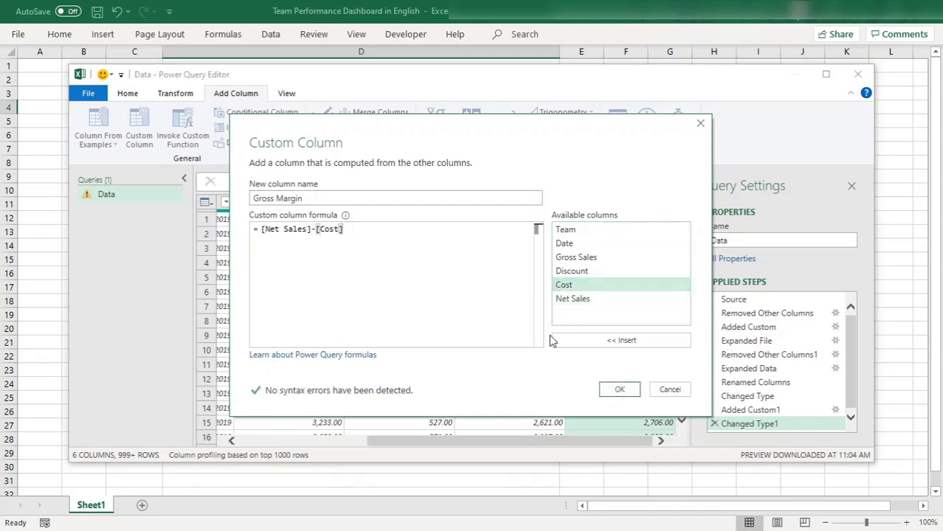
pyautogui.click(619, 389)
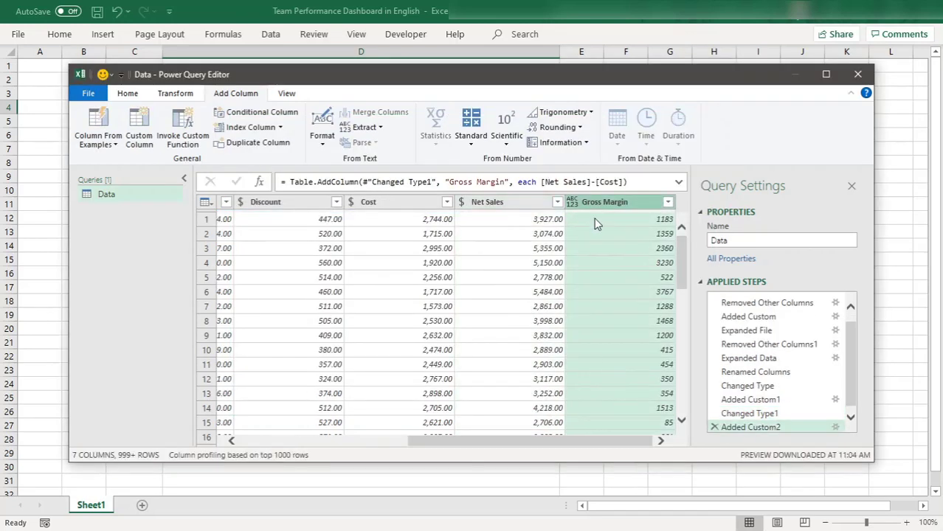
pyautogui.click(573, 203)
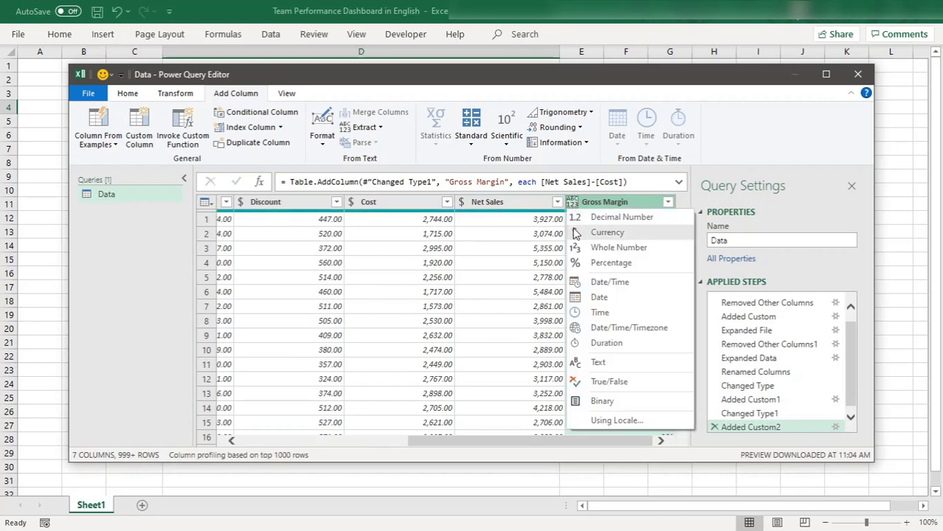
pyautogui.click(584, 234)
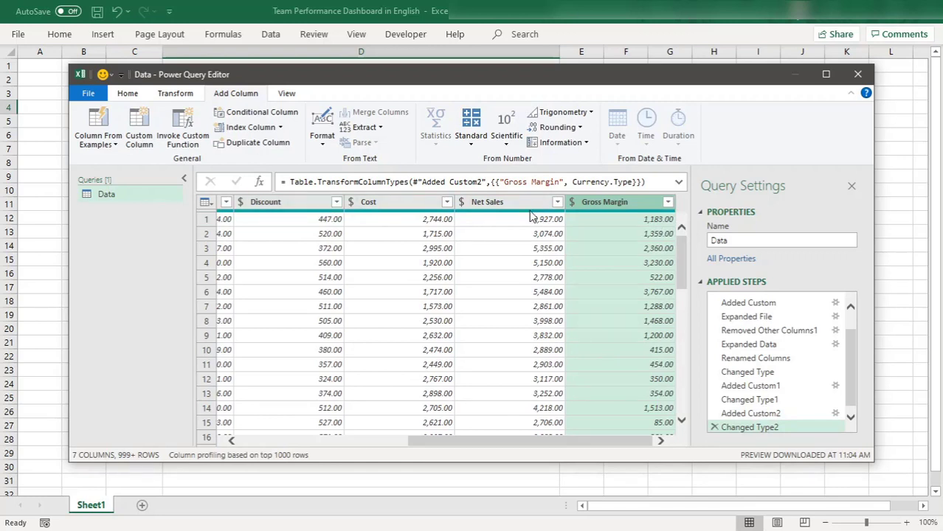
# - Add a Year column extracted from the Date column
pyautogui.click(314, 441)
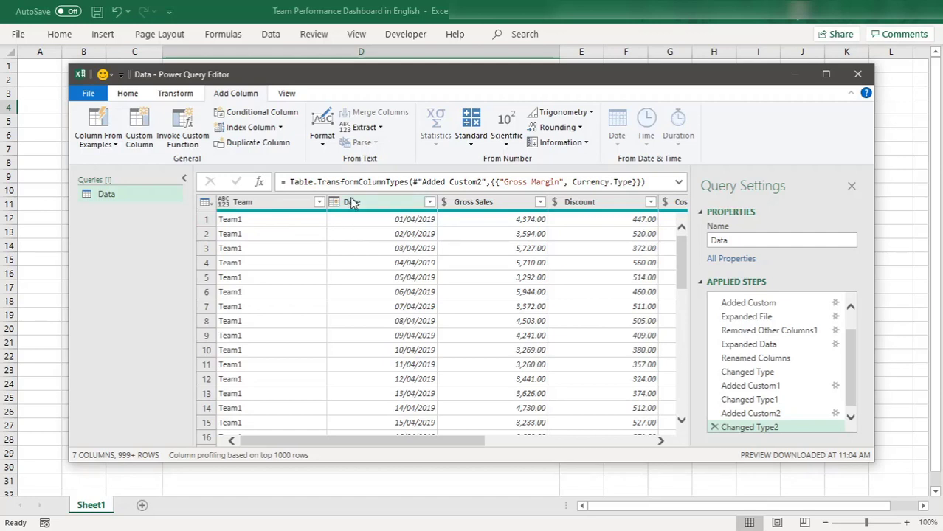
pyautogui.click(389, 204)
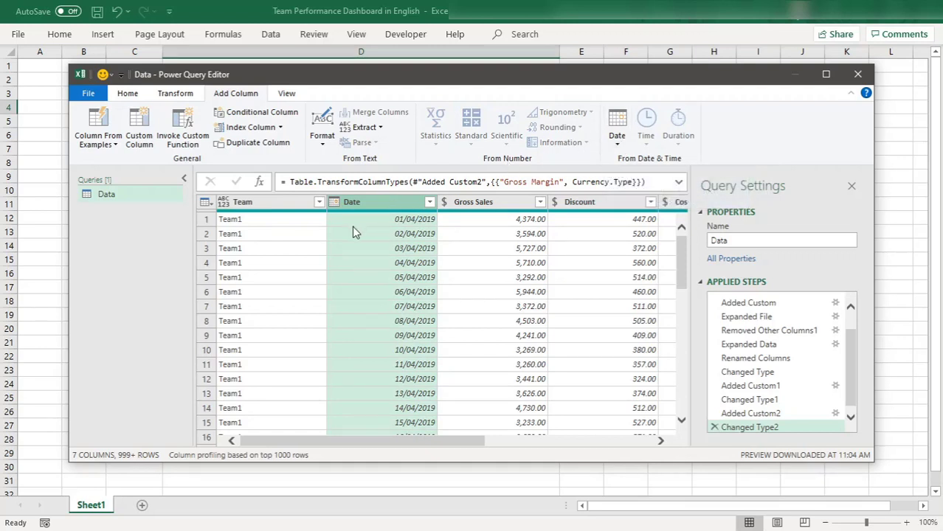
pyautogui.click(618, 140)
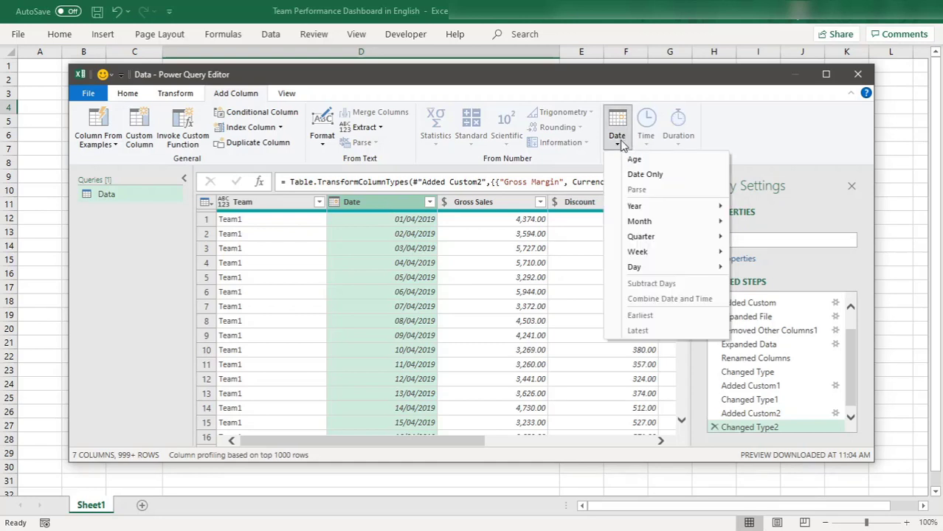
pyautogui.moveTo(651, 209)
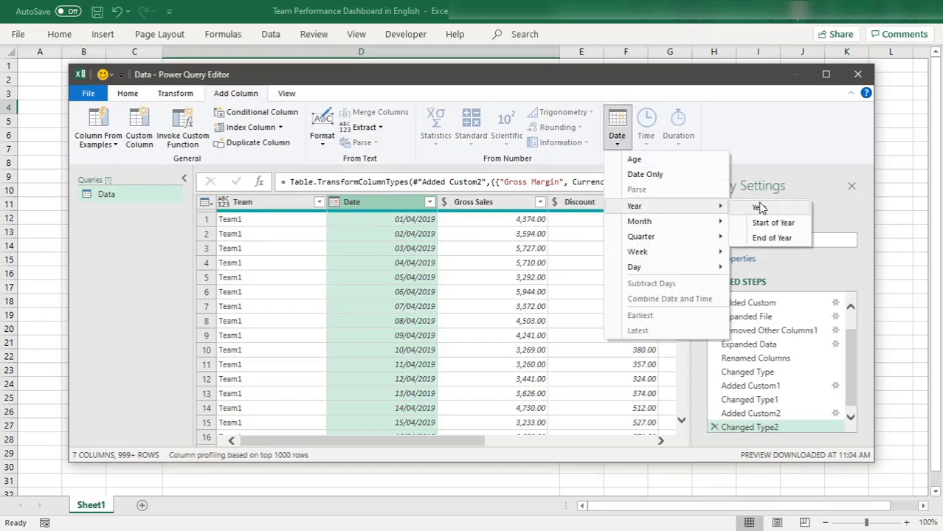
pyautogui.click(759, 208)
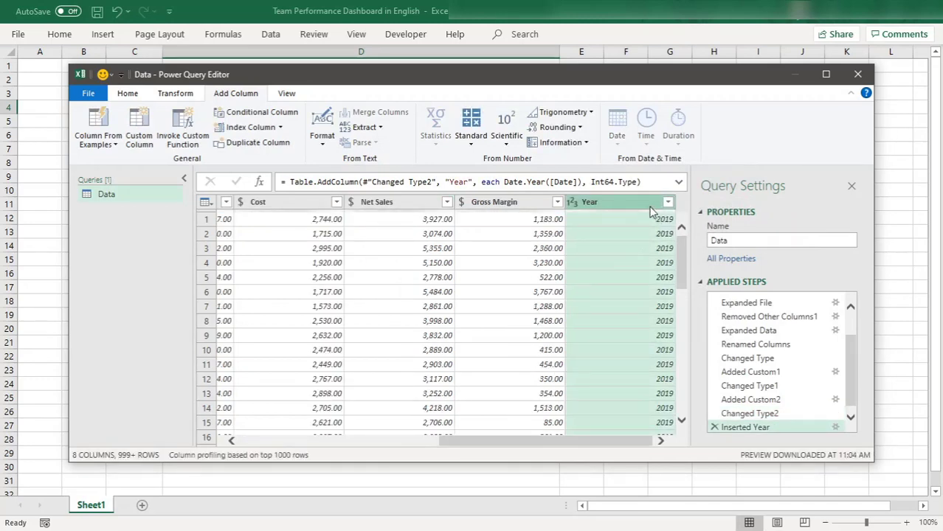
# - Add a column with the name of the month extracted from the Date column
pyautogui.click(289, 441)
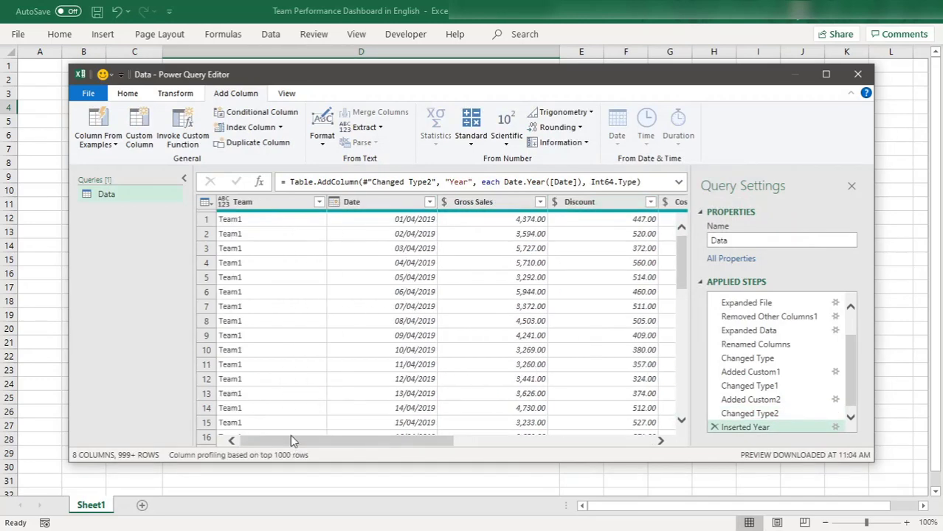
pyautogui.click(357, 203)
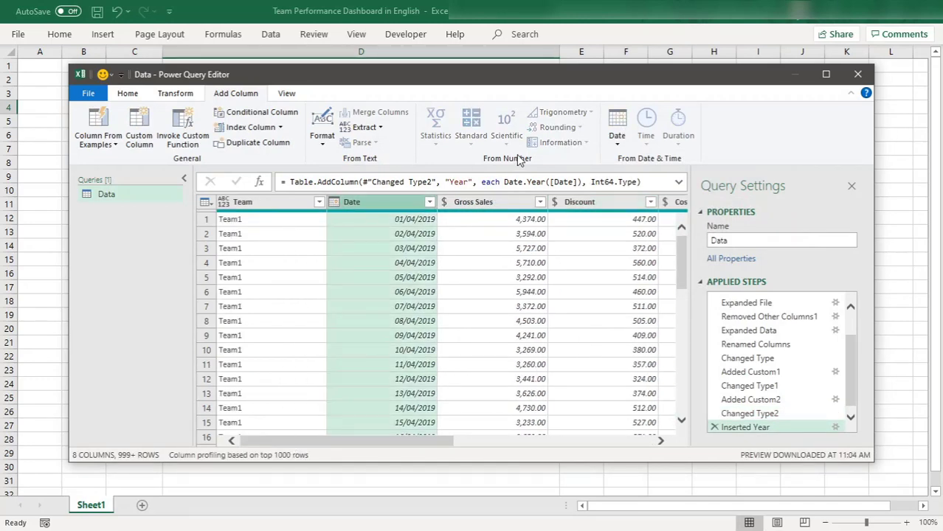
pyautogui.click(617, 137)
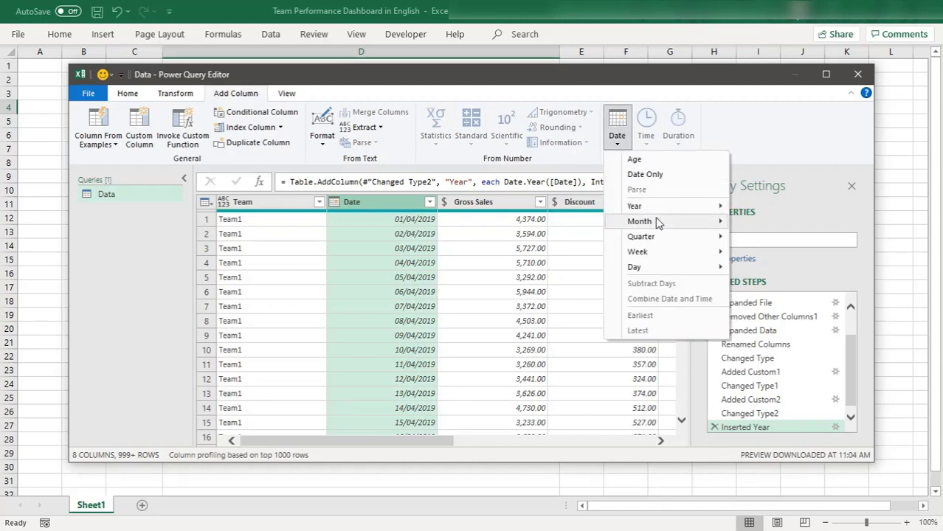
pyautogui.moveTo(658, 223)
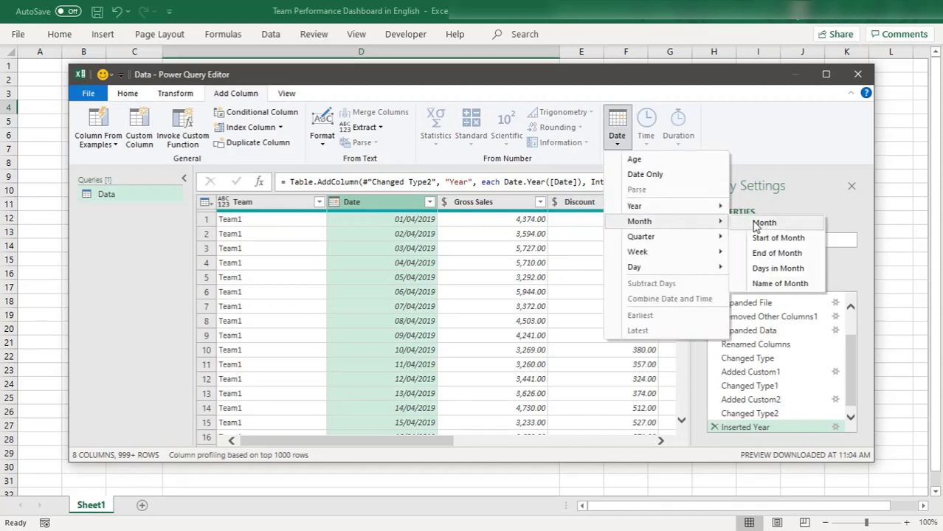
pyautogui.click(768, 284)
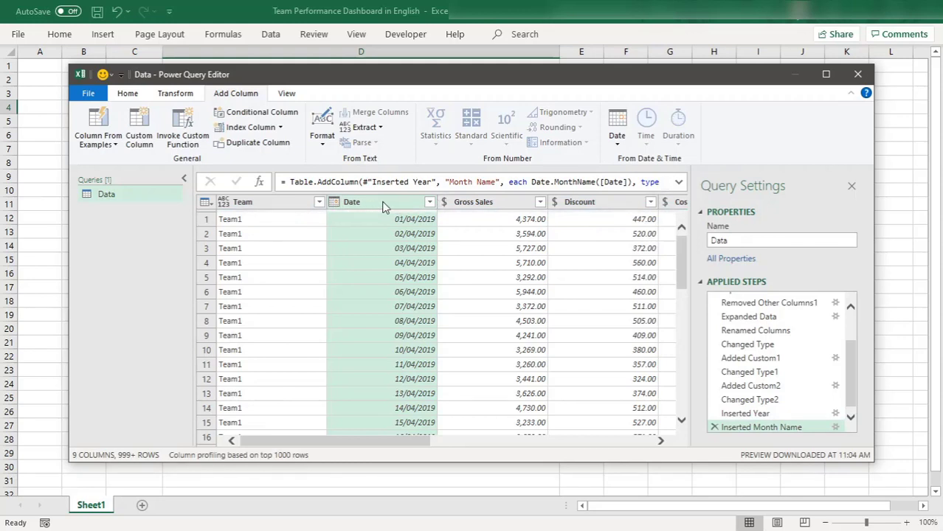
# - Add a Quarter of Year column extracted from the Date column
pyautogui.click(383, 208)
pyautogui.click(617, 137)
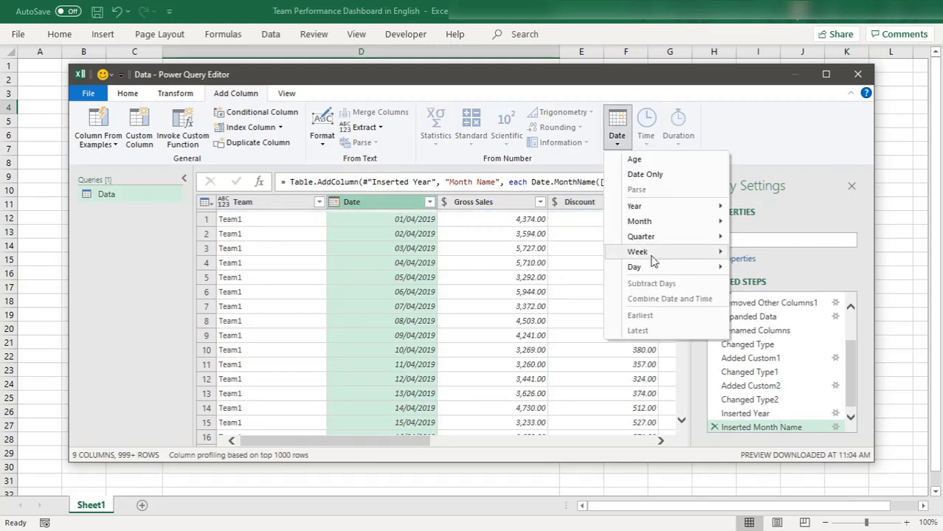
pyautogui.moveTo(664, 236)
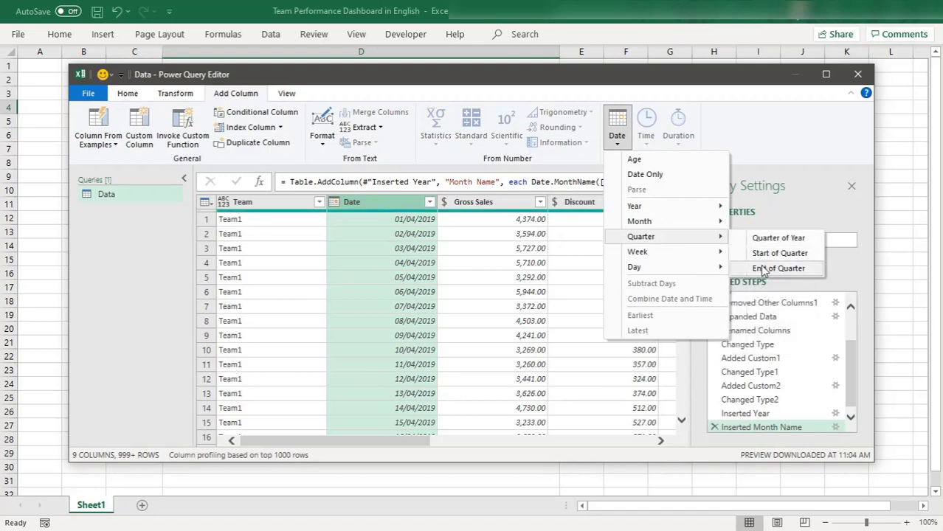
pyautogui.click(776, 237)
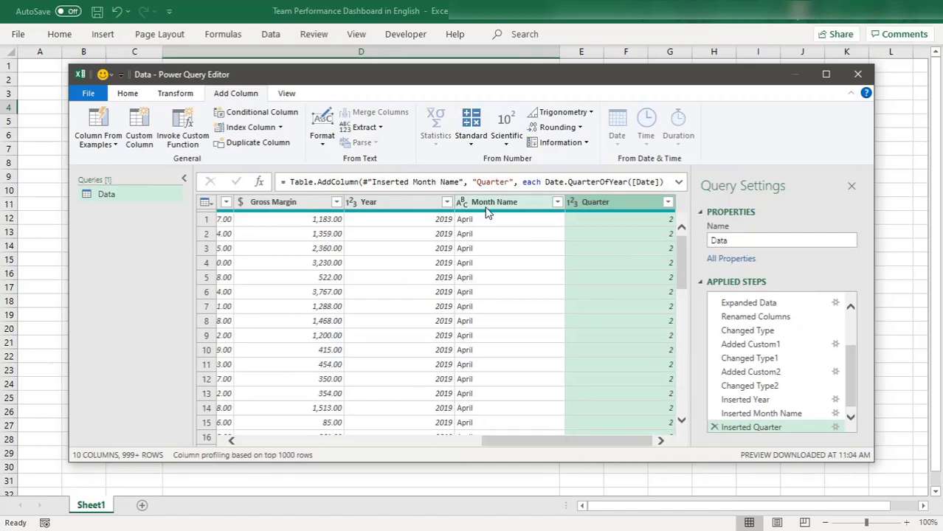
# - Close the query editor and load the finished Data query into the workbook
pyautogui.click(126, 98)
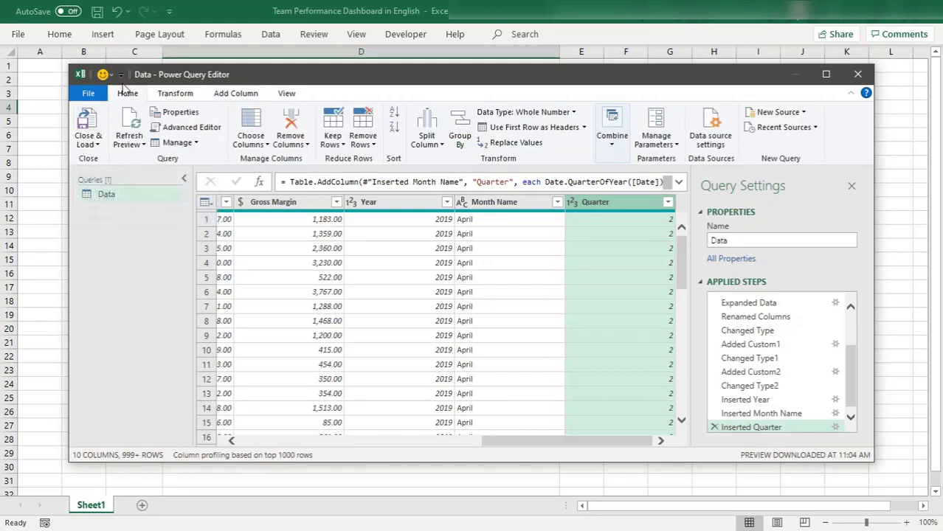
pyautogui.click(89, 140)
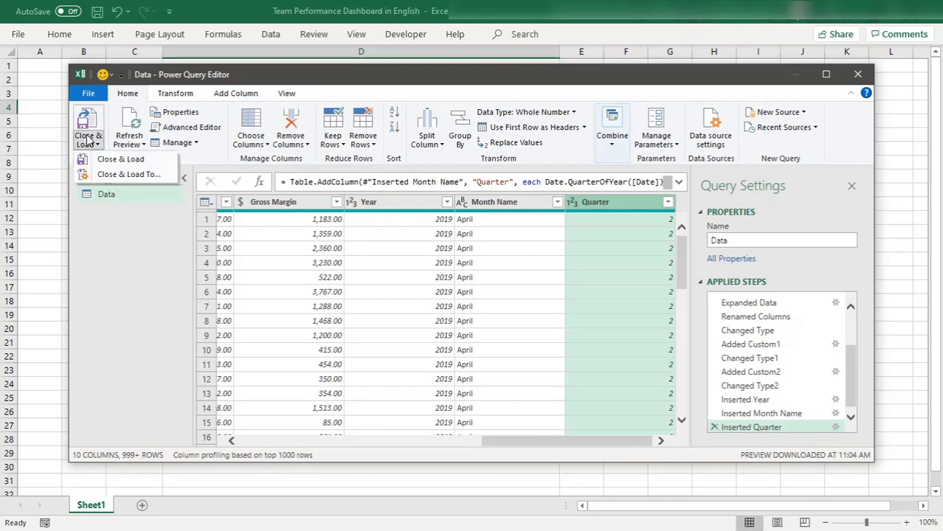
pyautogui.click(137, 158)
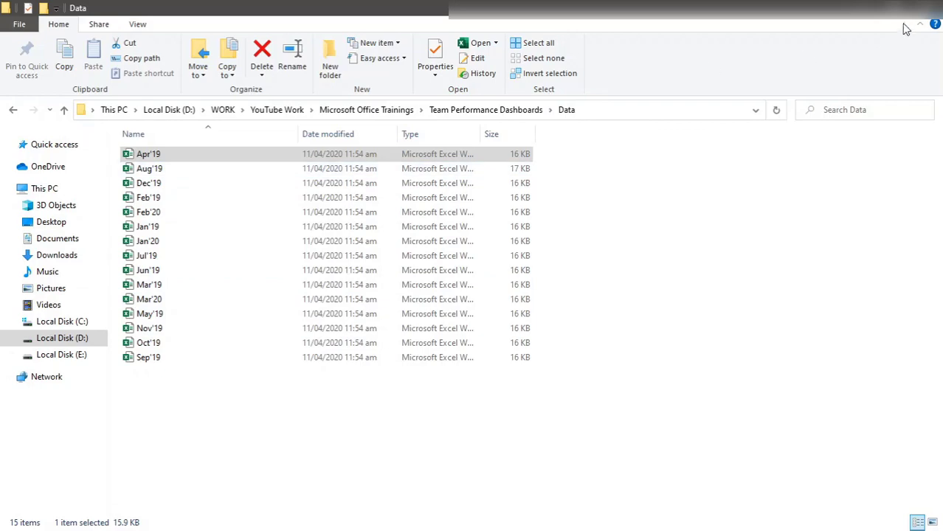
# - Leave the folder window and look over the Data and Dashboard sheets in the Dashboard for YouTube workbook
pyautogui.click(860, 8)
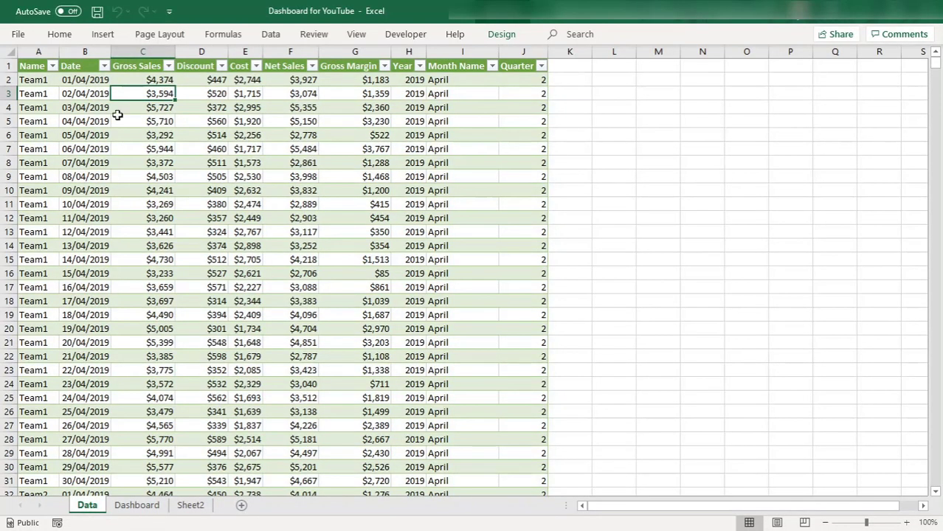
pyautogui.click(143, 508)
pyautogui.click(88, 508)
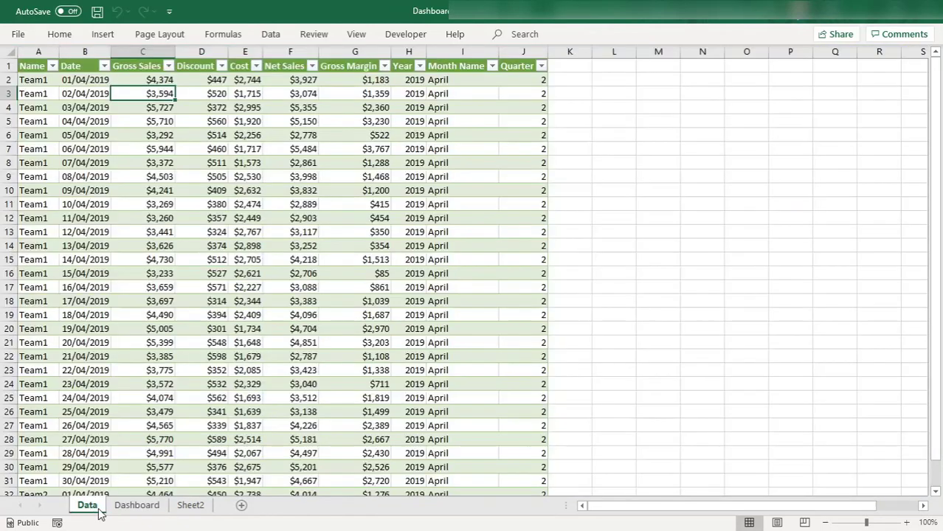
pyautogui.click(133, 509)
pyautogui.click(87, 506)
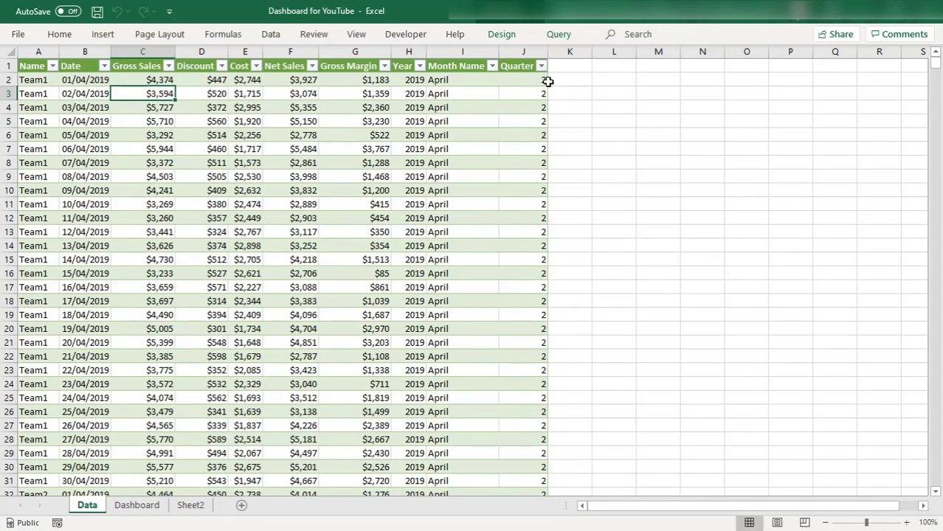
# - Compare the source table on the Data sheet with the slicers, KPI cards and charts on the Dashboard sheet
pyautogui.click(127, 510)
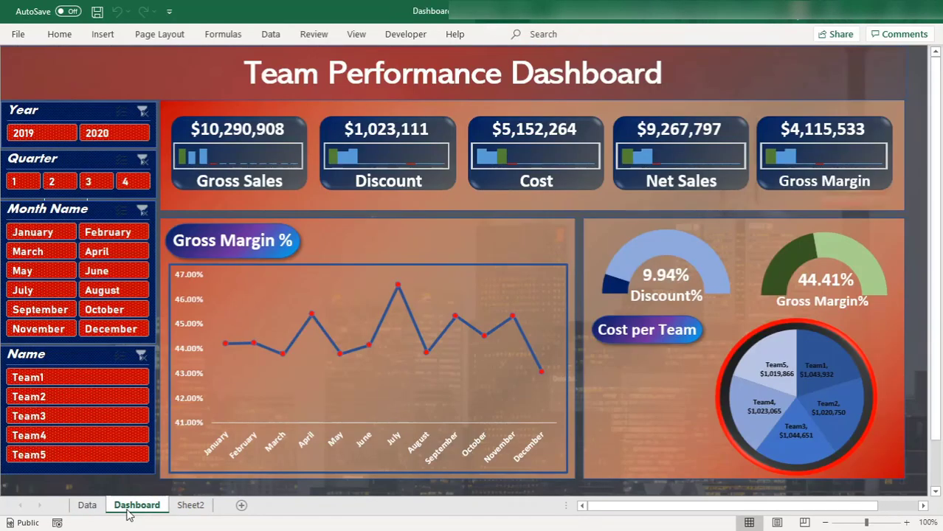
pyautogui.click(87, 507)
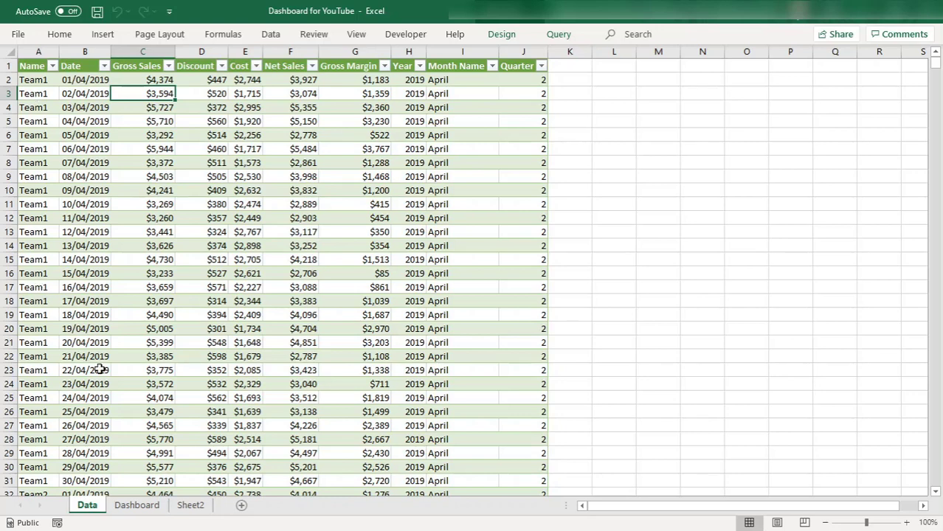
pyautogui.click(141, 510)
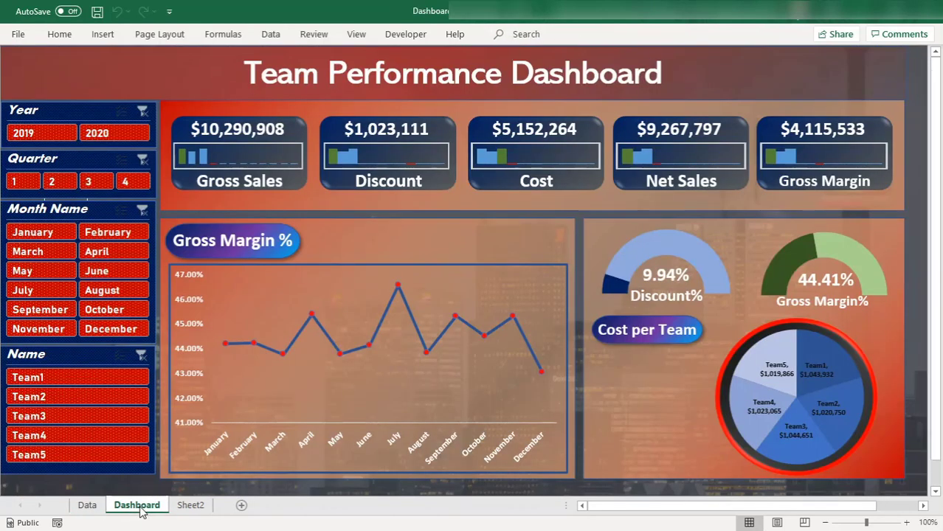
pyautogui.click(87, 506)
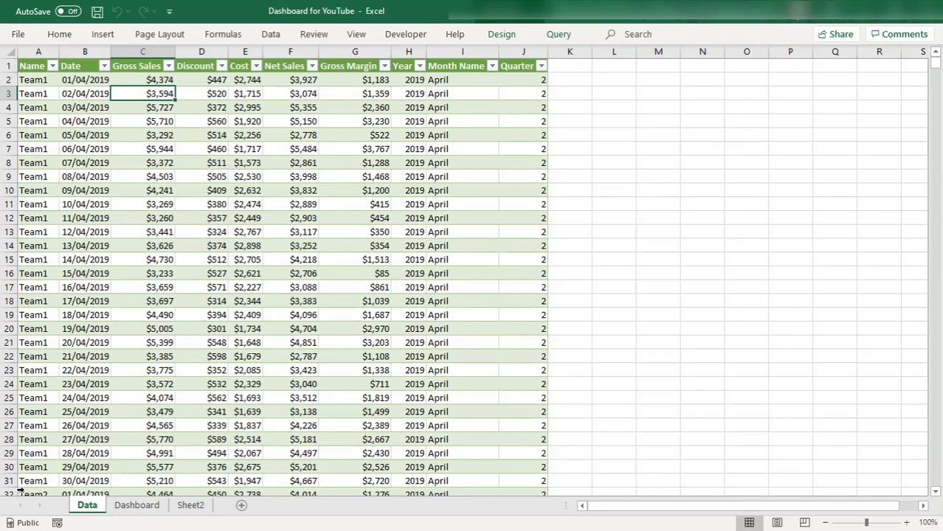
pyautogui.click(122, 507)
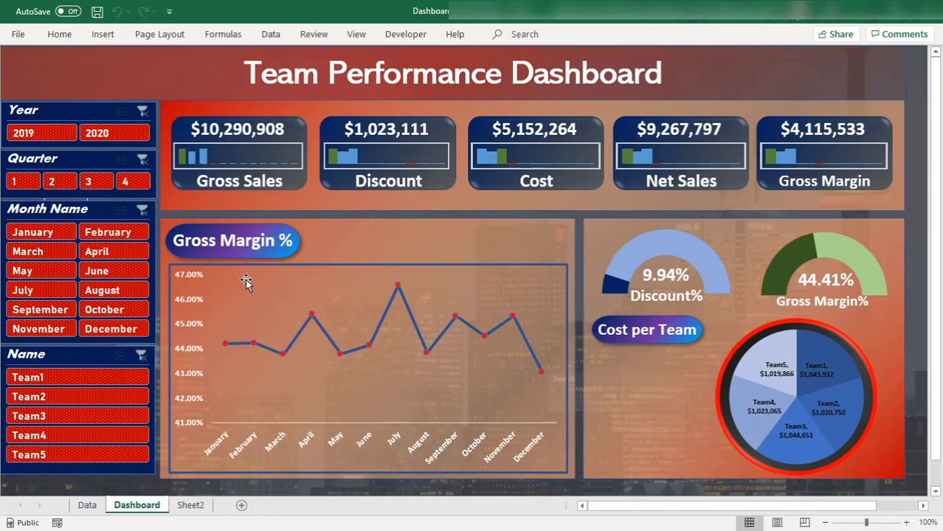
pyautogui.click(89, 505)
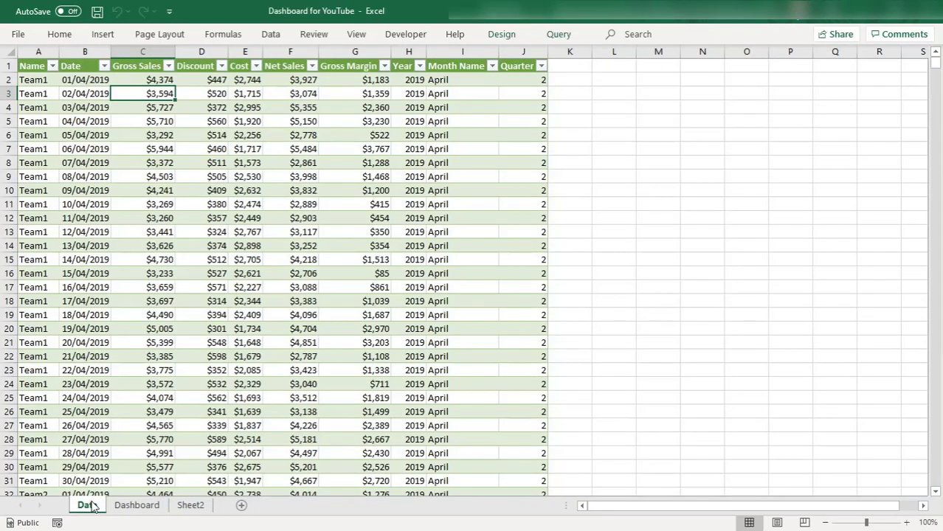
pyautogui.click(135, 505)
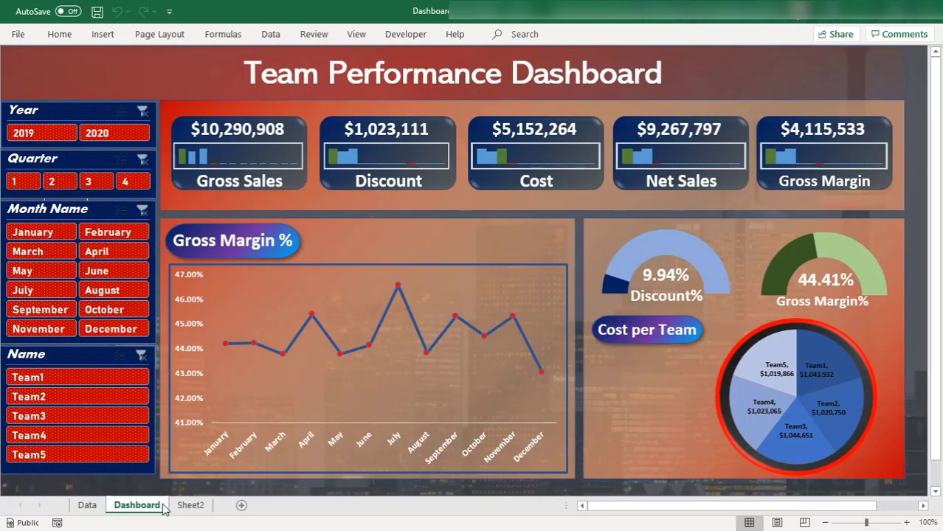